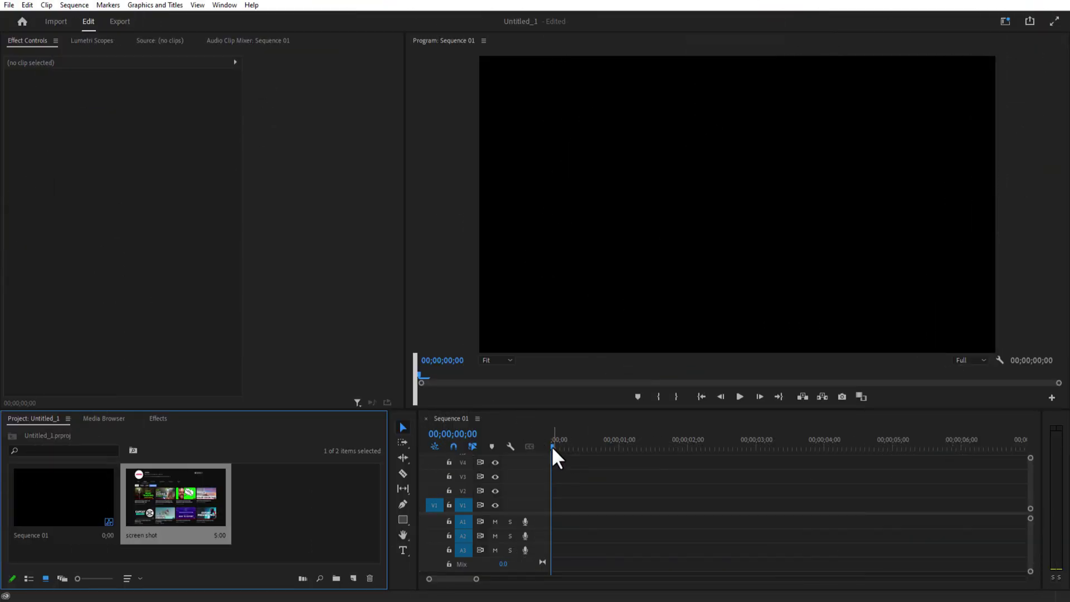
- Place the screen shot image on video track V1 at the start of the sequence
{"action": "left_click_drag", "start_coordinate": [552, 447], "coordinate": [567, 449]}
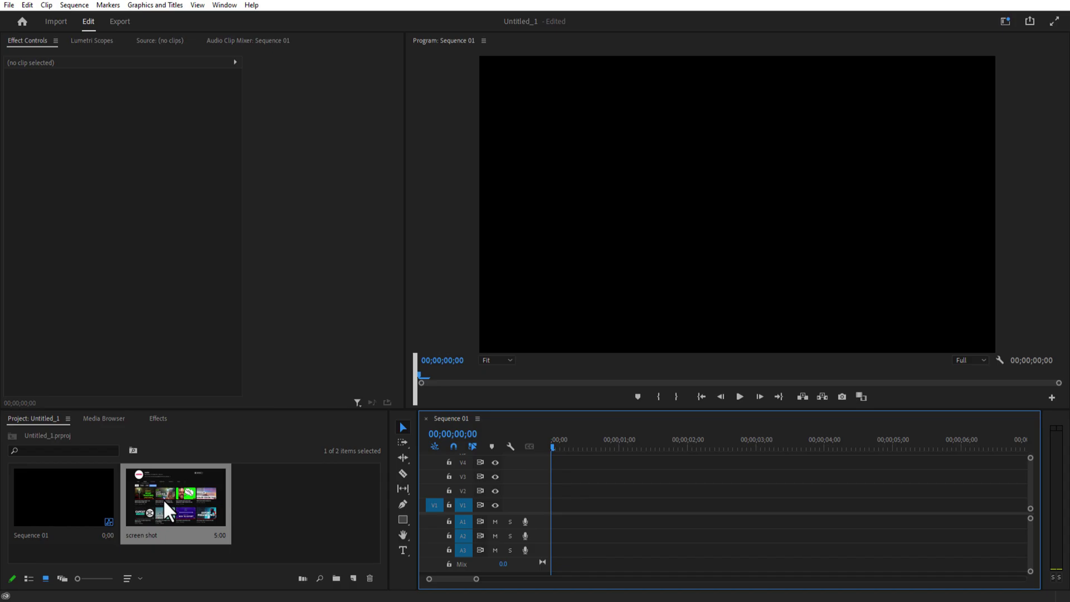
{"action": "left_click_drag", "start_coordinate": [163, 499], "coordinate": [556, 514]}
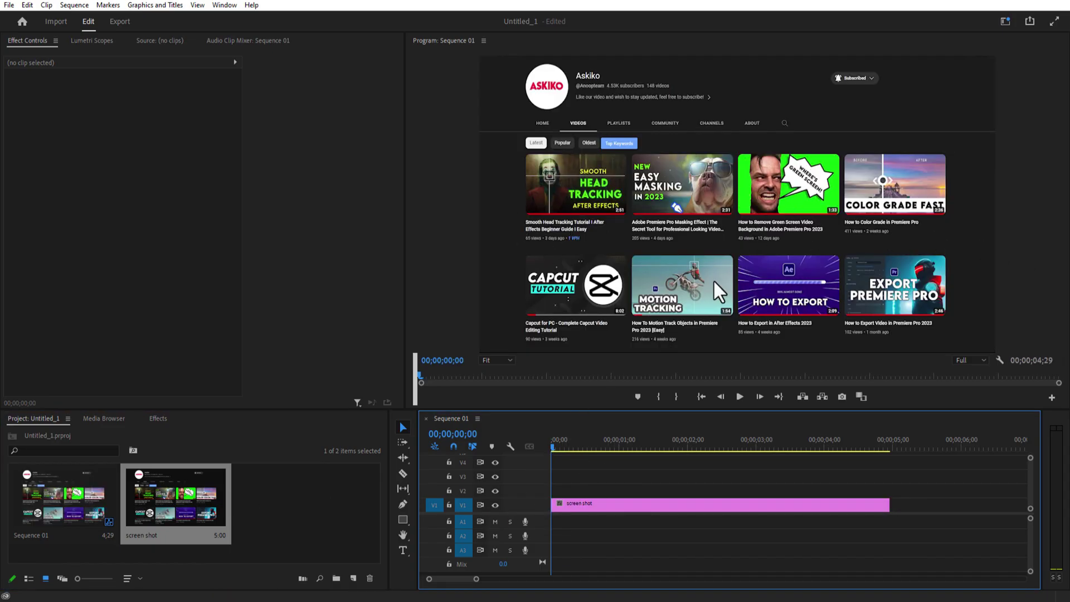
- Cut the screen shot clip at 00;00;03;00 and delete the part after the cut
{"action": "left_click_drag", "start_coordinate": [554, 446], "coordinate": [757, 472]}
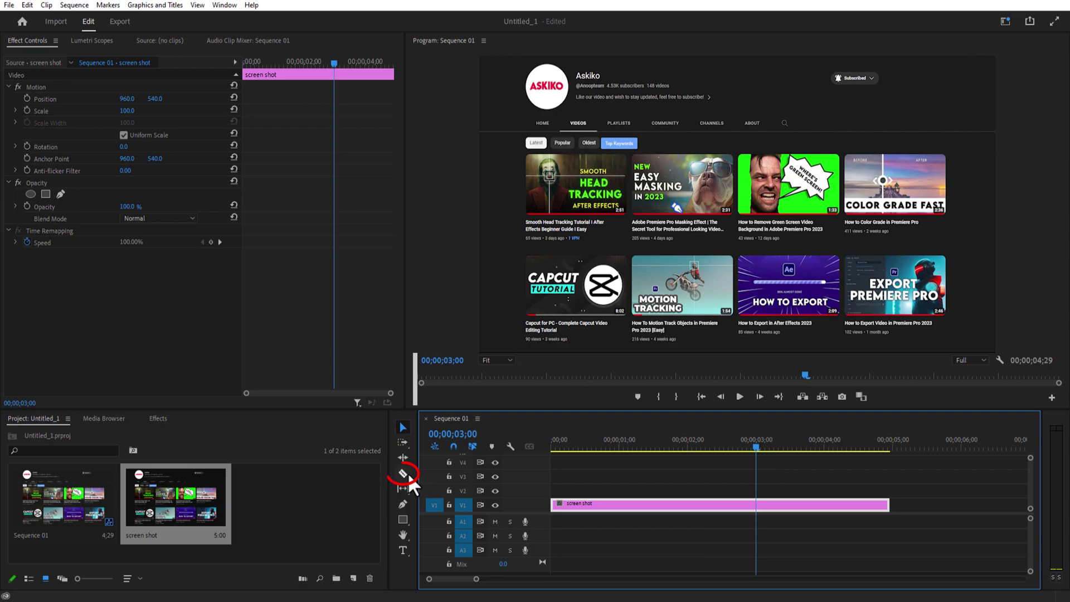
{"action": "key", "text": "c"}
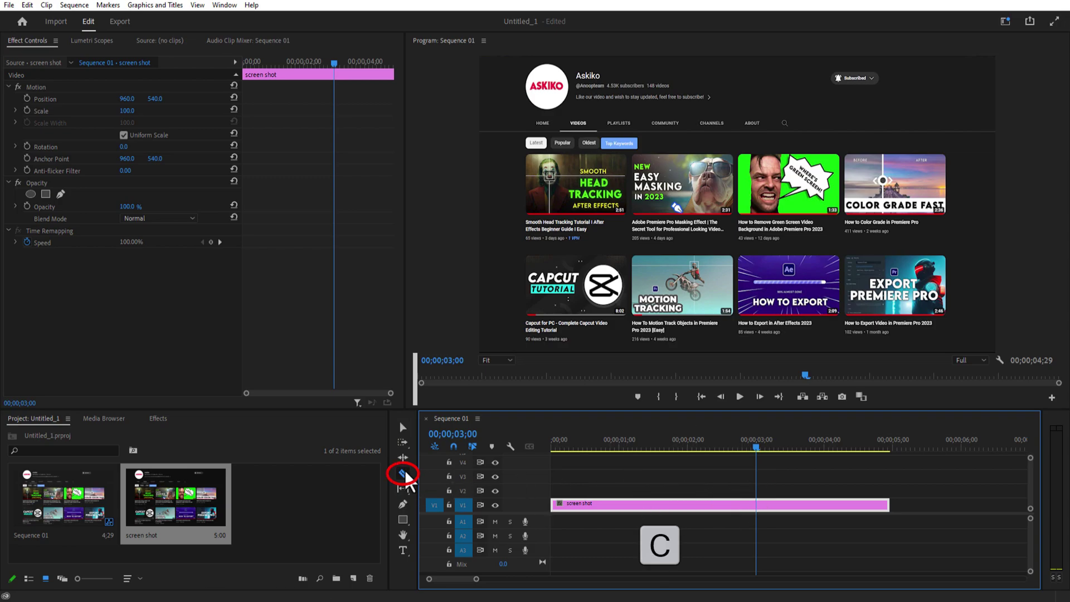
{"action": "left_click", "coordinate": [756, 504]}
{"action": "left_click", "coordinate": [402, 424]}
{"action": "left_click", "coordinate": [808, 507]}
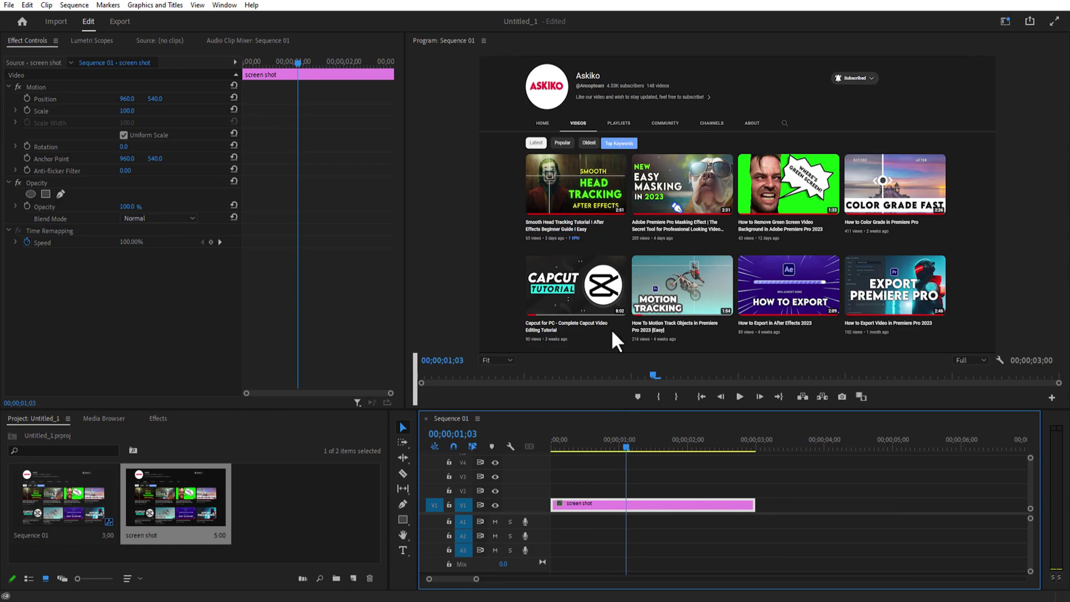
- Show the rulers and guides in the Program Monitor
{"action": "left_click", "coordinate": [613, 333]}
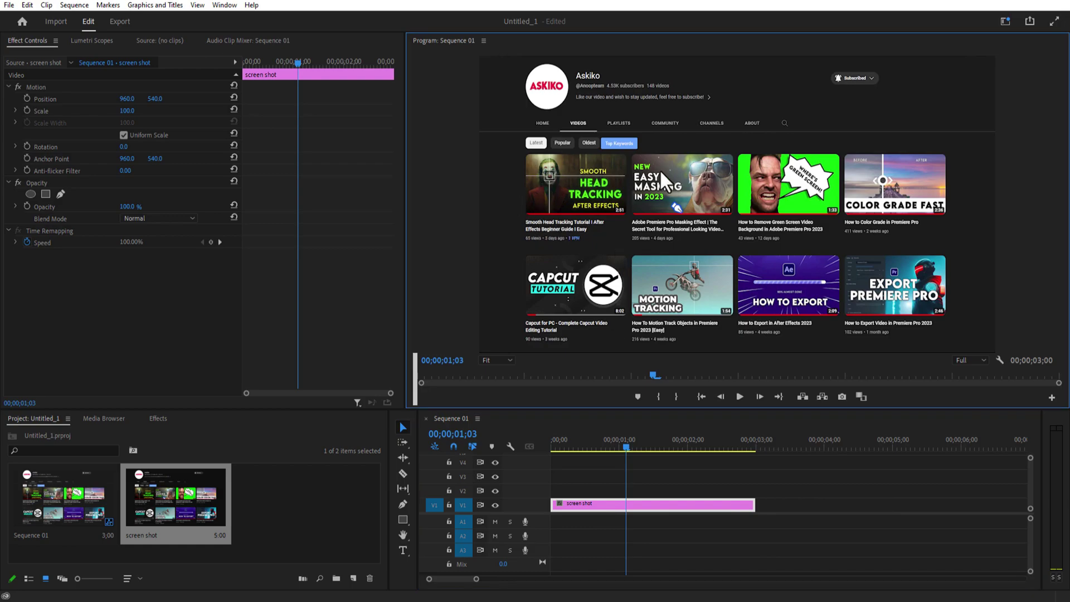
{"action": "left_click", "coordinate": [197, 5]}
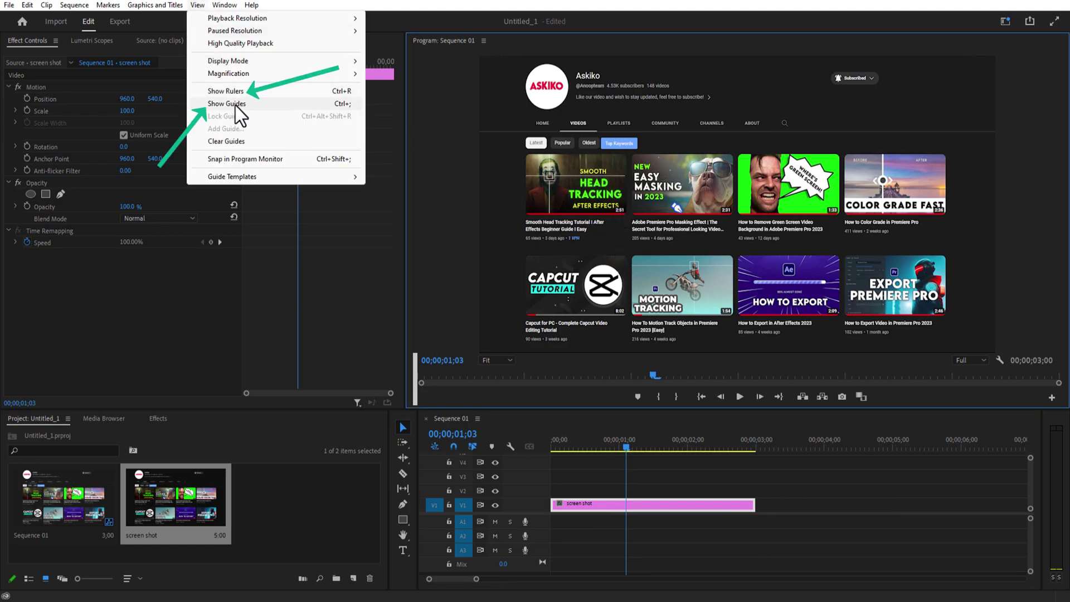
{"action": "left_click", "coordinate": [233, 92]}
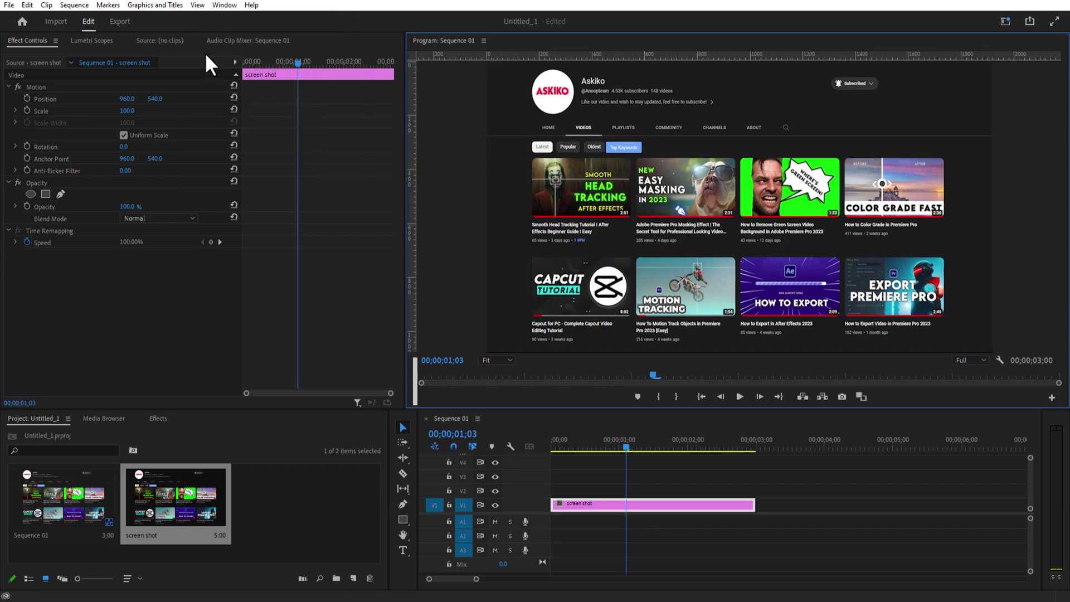
{"action": "left_click", "coordinate": [196, 5]}
{"action": "left_click", "coordinate": [234, 103]}
- Add vertical guides along the left and right edges of all four columns of video thumbnails
{"action": "left_click_drag", "start_coordinate": [416, 108], "coordinate": [619, 170]}
{"action": "left_click_drag", "start_coordinate": [840, 218], "coordinate": [840, 220]}
{"action": "left_click_drag", "start_coordinate": [412, 167], "coordinate": [944, 223]}
{"action": "left_click_drag", "start_coordinate": [413, 166], "coordinate": [636, 223]}
{"action": "left_click_drag", "start_coordinate": [412, 176], "coordinate": [740, 223]}
{"action": "left_click_drag", "start_coordinate": [412, 178], "coordinate": [844, 228]}
- Add horizontal guides below the upper row's captions and above and below the lower row of video tiles
{"action": "left_click_drag", "start_coordinate": [619, 55], "coordinate": [657, 244]}
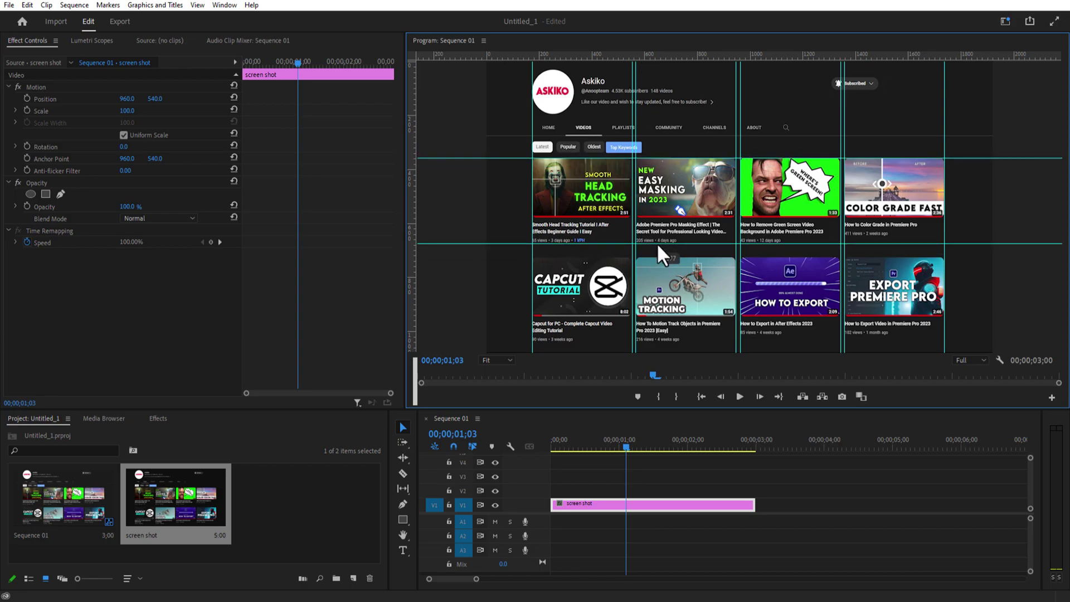
{"action": "left_click_drag", "start_coordinate": [719, 56], "coordinate": [733, 341]}
{"action": "left_click_drag", "start_coordinate": [669, 56], "coordinate": [669, 257]}
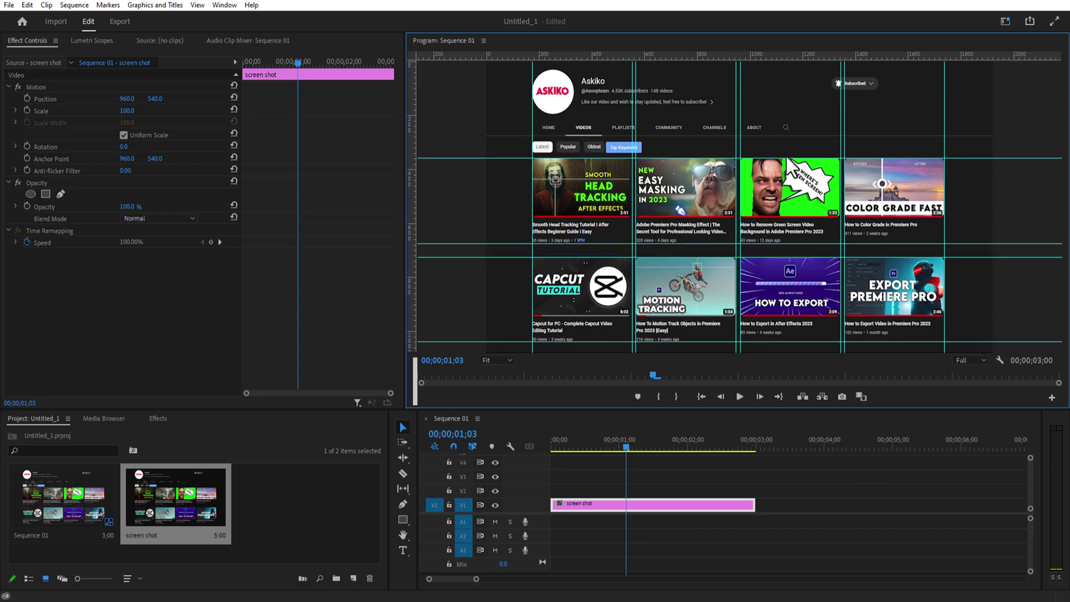
- Duplicate the screen shot clip onto video track V2 and return to the clip's effect settings
{"action": "left_click", "coordinate": [611, 506]}
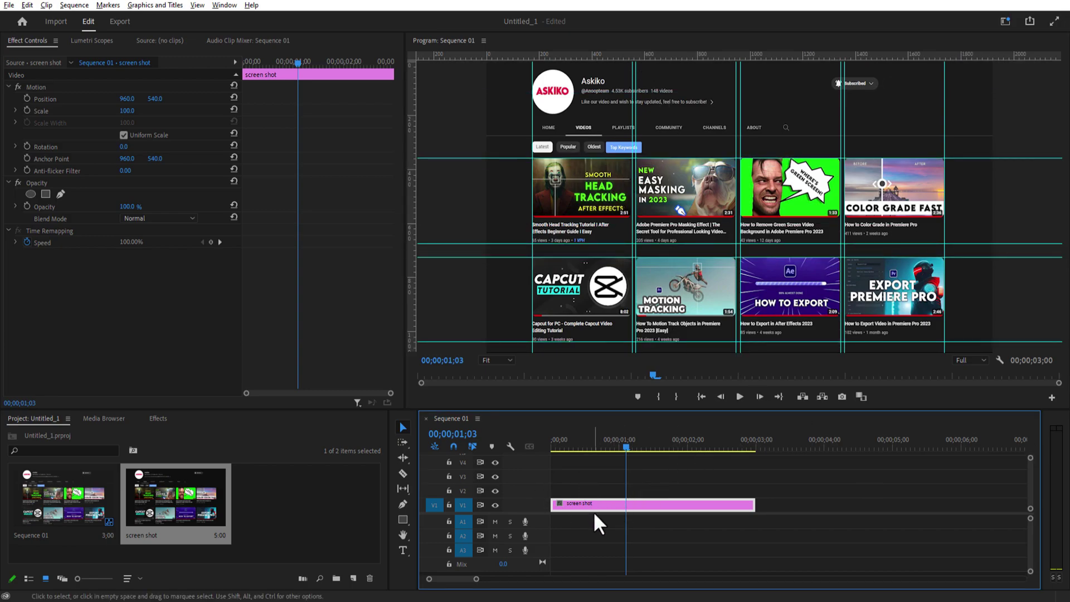
{"action": "left_click_drag", "start_coordinate": [593, 507], "coordinate": [590, 489]}
{"action": "double_click", "coordinate": [590, 488]}
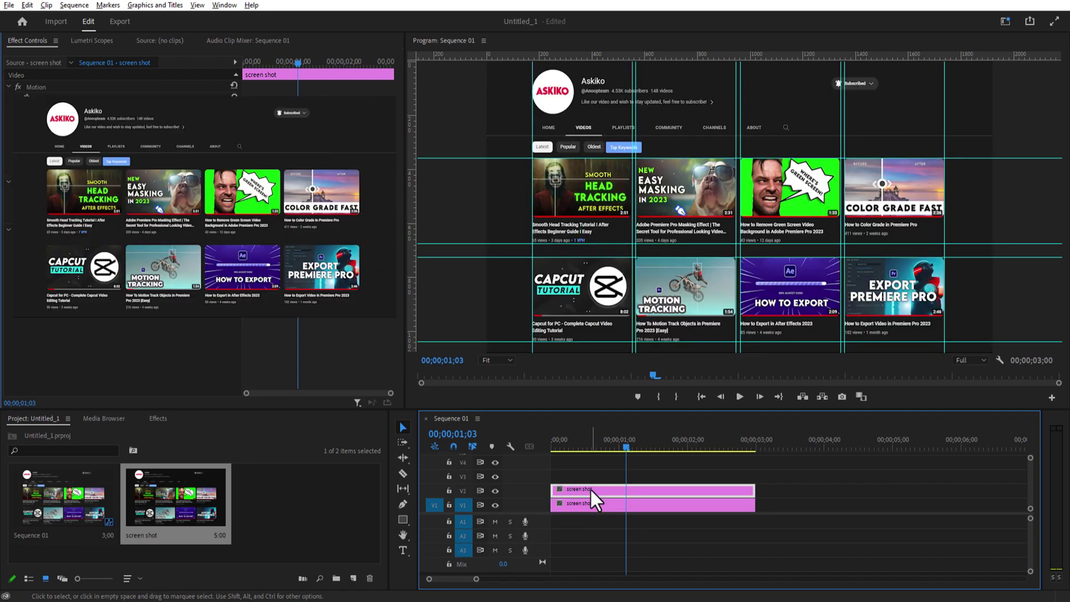
{"action": "left_click", "coordinate": [594, 501]}
{"action": "left_click", "coordinate": [593, 489]}
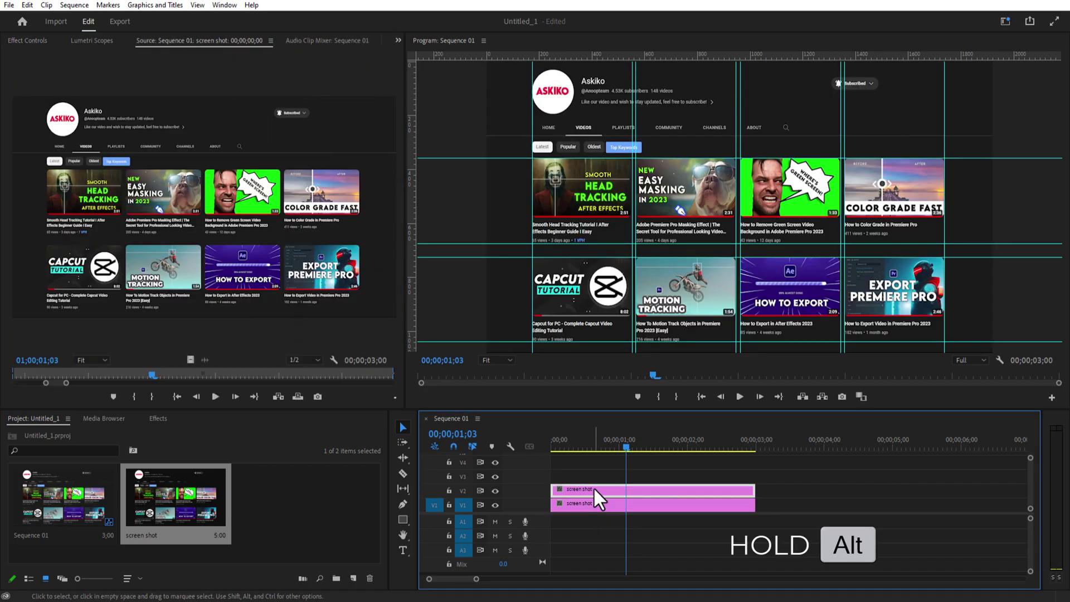
{"action": "left_click", "coordinate": [22, 42]}
- Stack six more copies of the screen shot clip on tracks V3 through V8, enlarging the timeline area
{"action": "left_click_drag", "start_coordinate": [595, 488], "coordinate": [591, 475]}
{"action": "left_click_drag", "start_coordinate": [605, 412], "coordinate": [610, 345]}
{"action": "left_click_drag", "start_coordinate": [578, 444], "coordinate": [578, 402]}
{"action": "left_click_drag", "start_coordinate": [578, 444], "coordinate": [578, 415]}
{"action": "left_click_drag", "start_coordinate": [588, 346], "coordinate": [587, 326]}
{"action": "left_click_drag", "start_coordinate": [580, 390], "coordinate": [580, 375]}
{"action": "left_click_drag", "start_coordinate": [587, 326], "coordinate": [587, 310]}
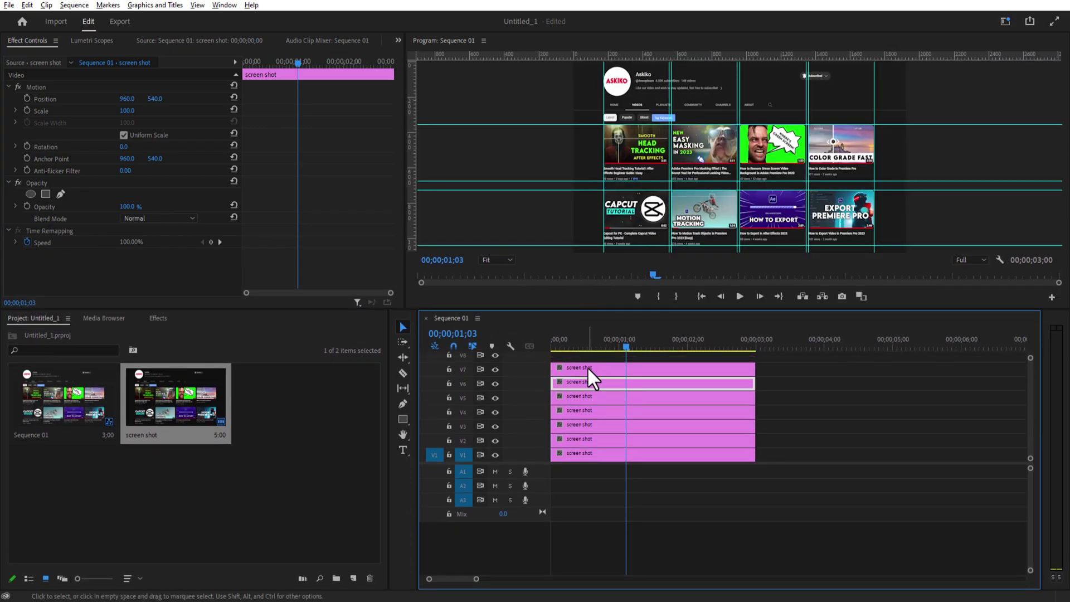
{"action": "left_click_drag", "start_coordinate": [587, 367], "coordinate": [583, 354]}
- Rename the eight stacked clips 1 to 8, from track V1 up to V8
{"action": "left_click", "coordinate": [579, 454]}
{"action": "right_click", "coordinate": [579, 453]}
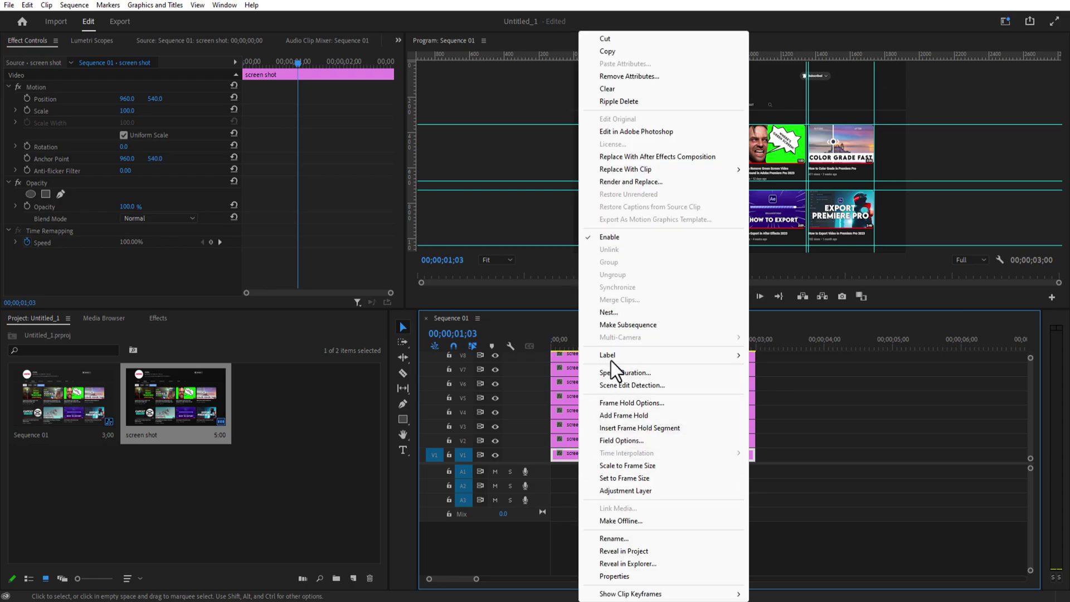
{"action": "left_click", "coordinate": [628, 537]}
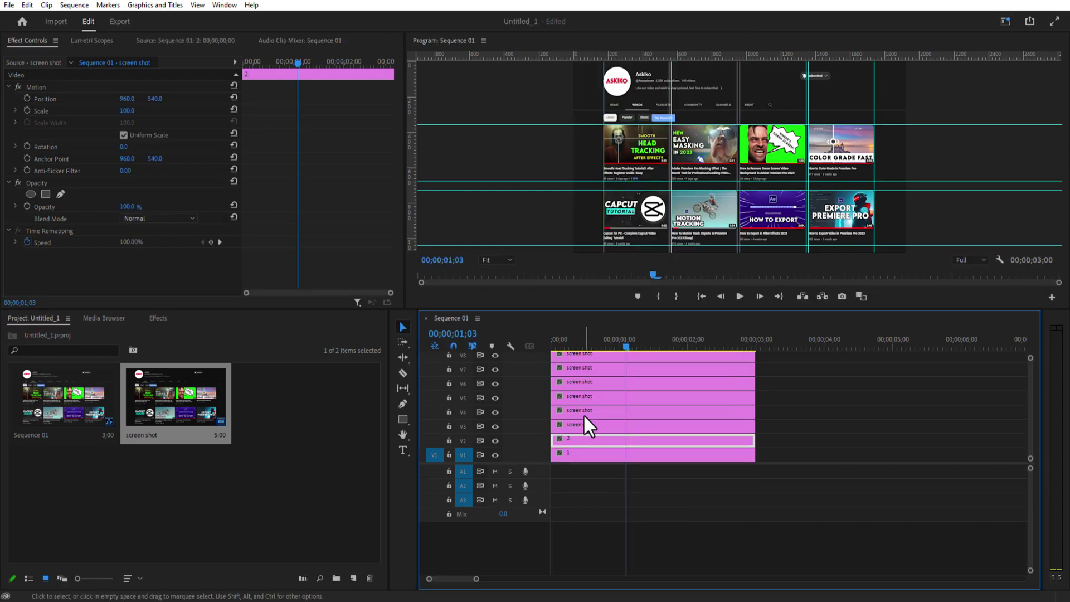
{"action": "right_click", "coordinate": [579, 397]}
{"action": "left_click", "coordinate": [634, 380]}
{"action": "type", "text": "5"}
{"action": "left_click", "coordinate": [607, 310]}
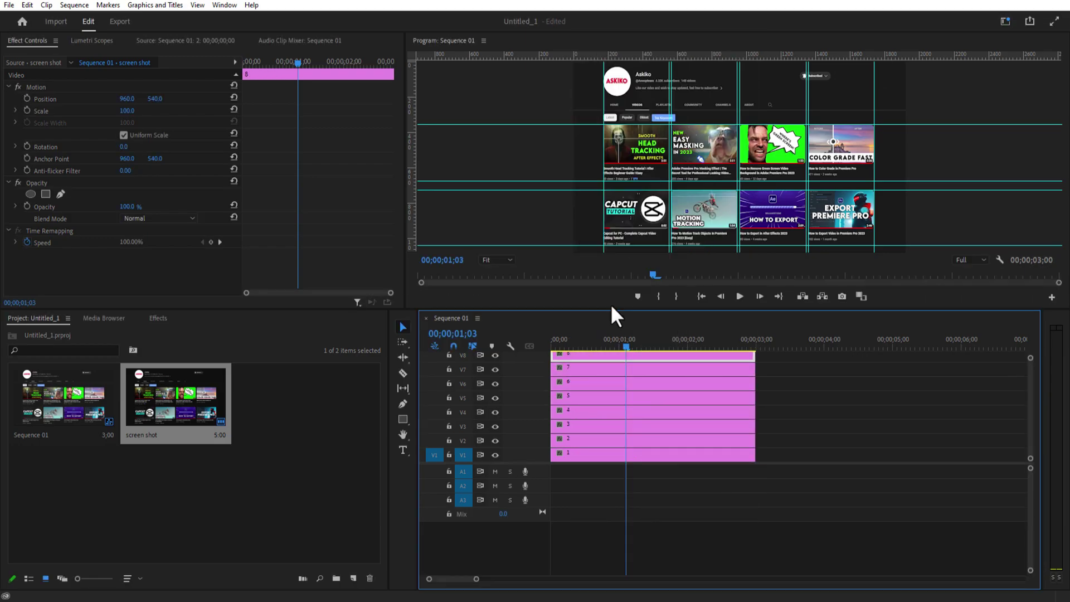
- Shift all eight numbered clips up one track to free video track V1
{"action": "left_click_drag", "start_coordinate": [610, 303], "coordinate": [609, 277]}
{"action": "left_click_drag", "start_coordinate": [583, 324], "coordinate": [565, 428]}
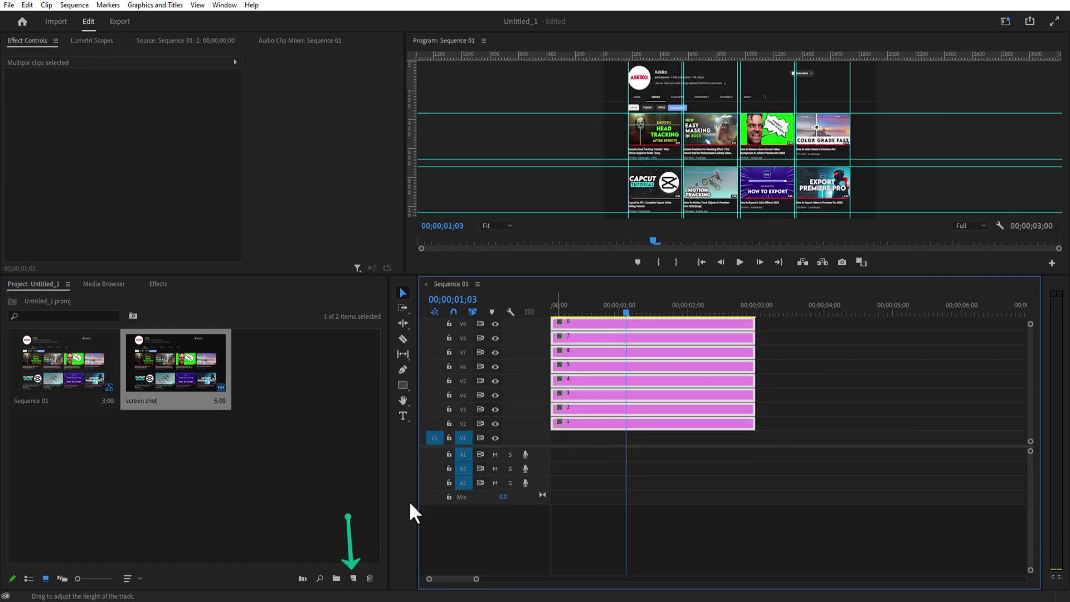
- Create a 1920 x 1080 color matte named Color Matte, sampling the screenshot's dark background as its color
{"action": "left_click", "coordinate": [353, 579]}
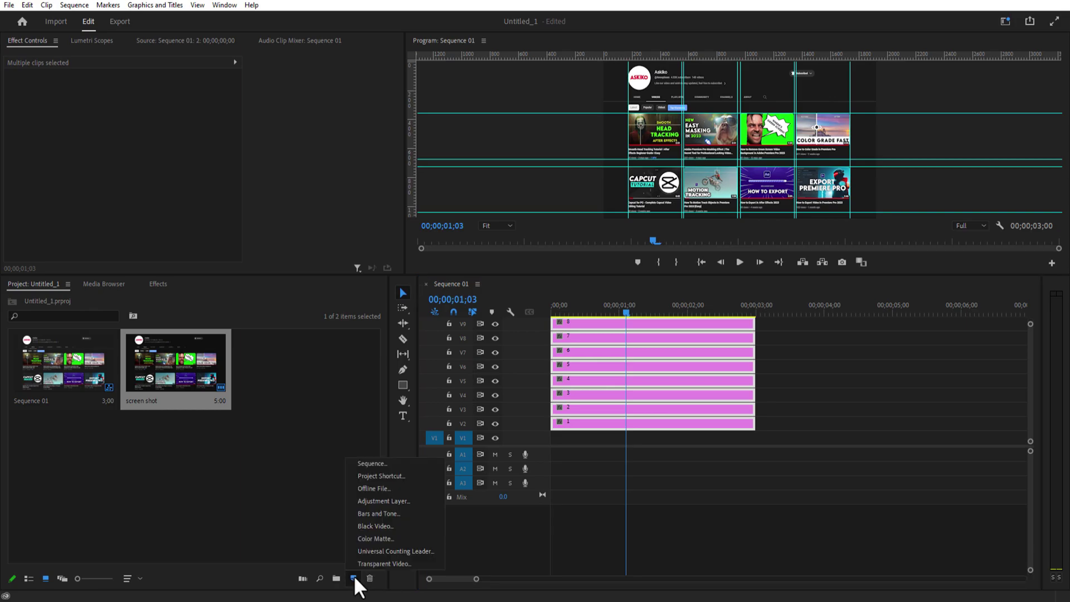
{"action": "left_click", "coordinate": [372, 539]}
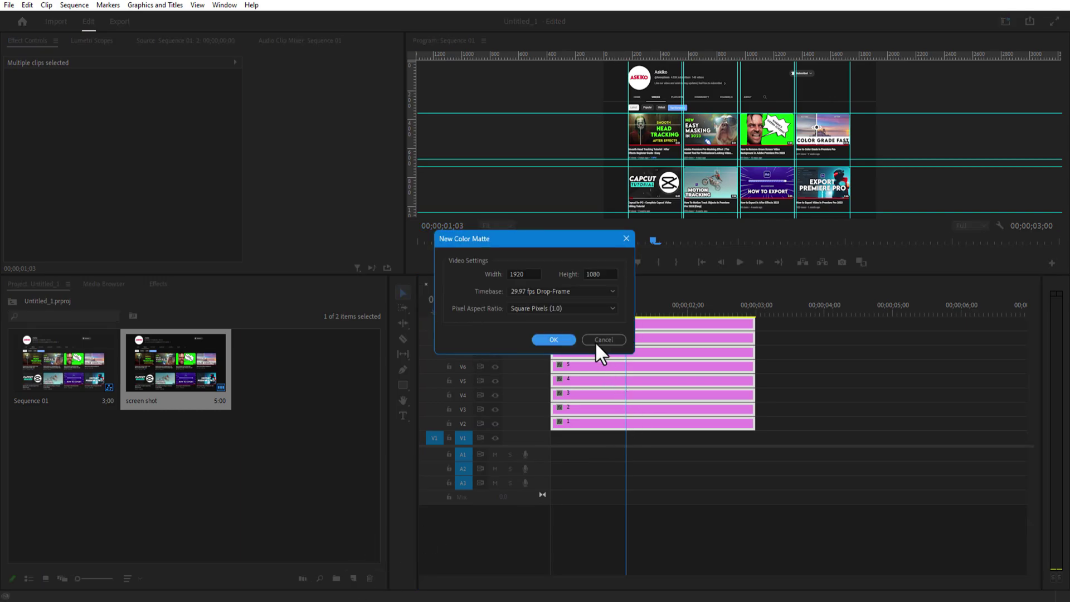
{"action": "left_click", "coordinate": [561, 338]}
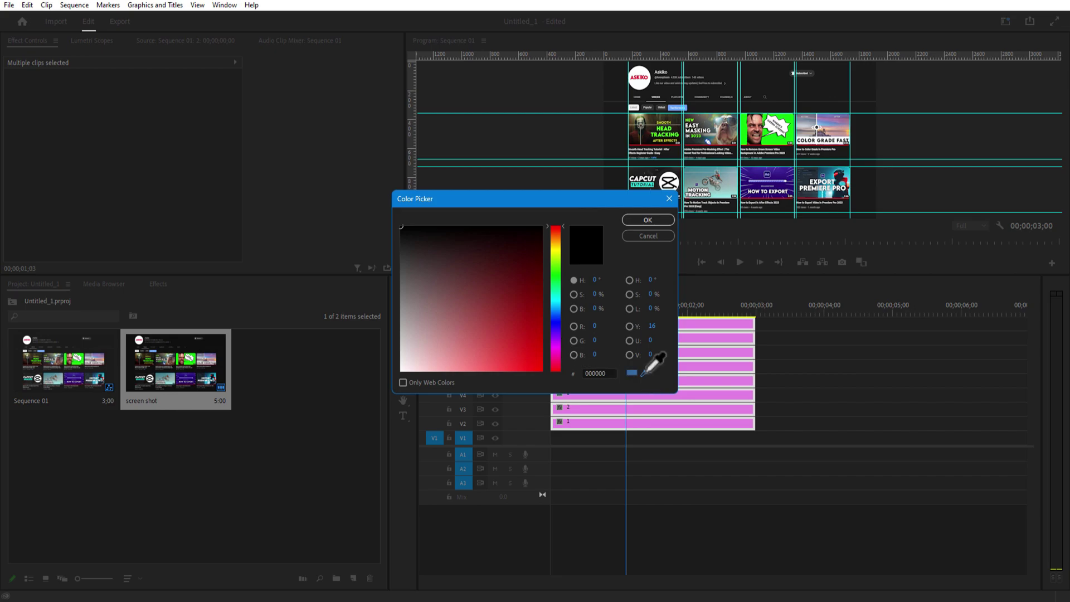
{"action": "left_click", "coordinate": [644, 373]}
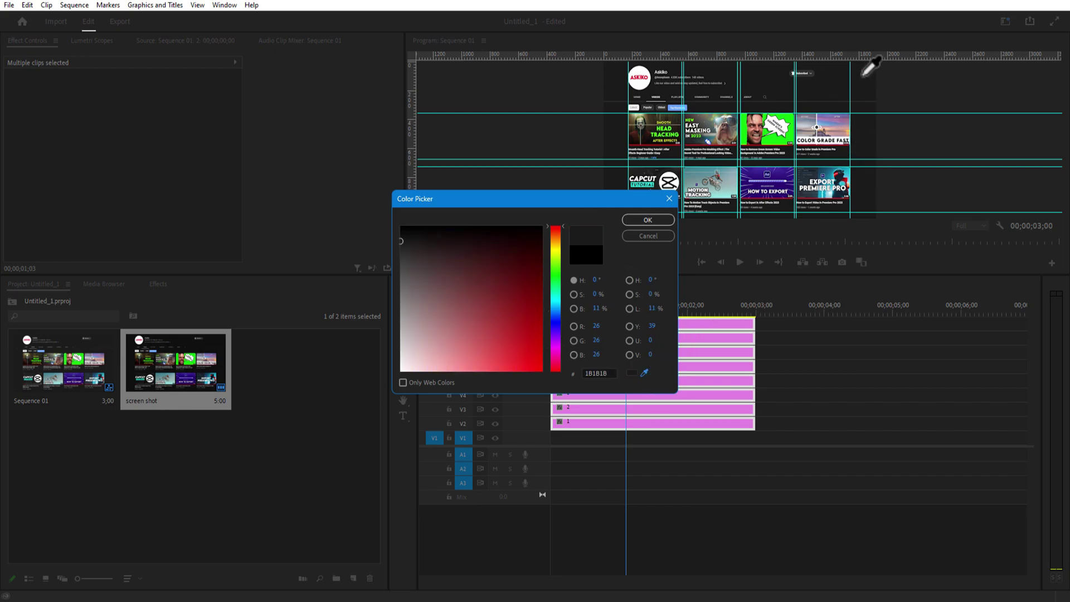
{"action": "left_click", "coordinate": [864, 80]}
{"action": "left_click", "coordinate": [647, 219]}
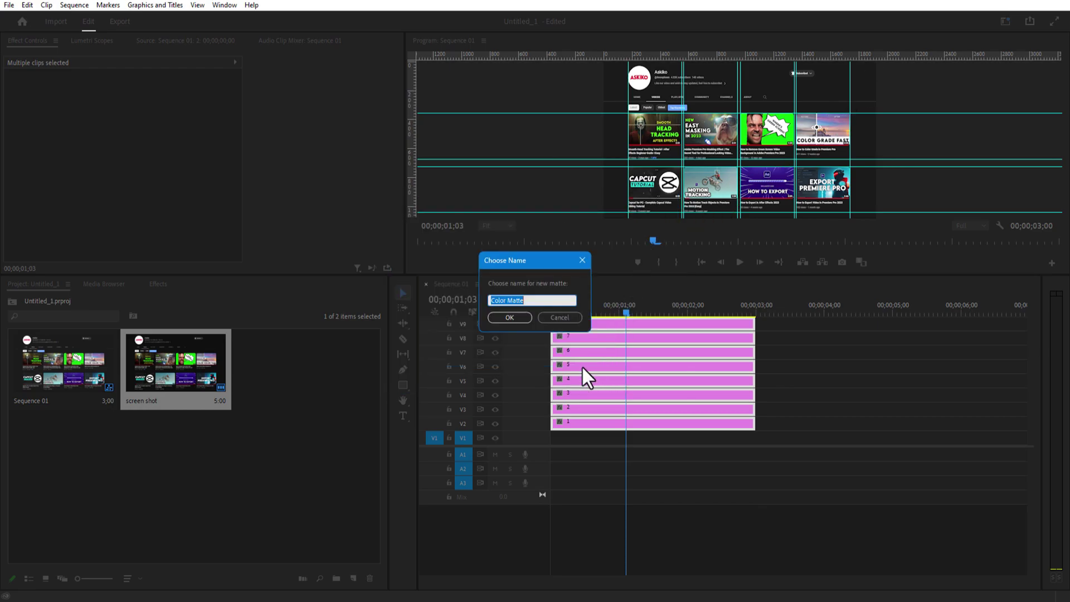
{"action": "left_click", "coordinate": [505, 317]}
- Place the Color Matte on track V1 and trim its end to match the numbered clips
{"action": "left_click_drag", "start_coordinate": [298, 411], "coordinate": [592, 456]}
{"action": "key", "text": "Down"}
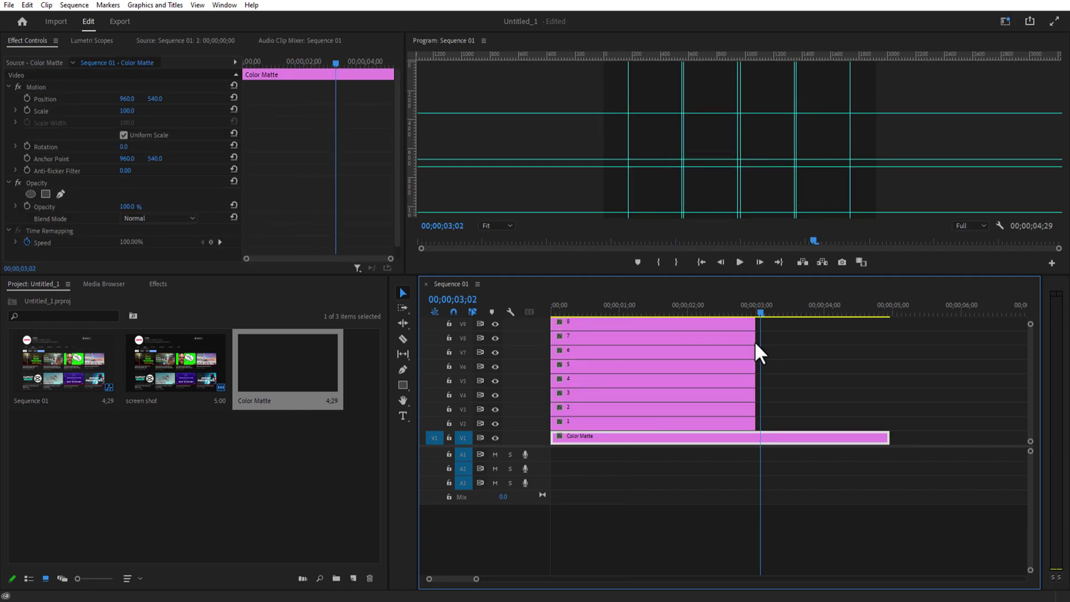
{"action": "key", "text": "ctrl+k"}
{"action": "left_click", "coordinate": [778, 442]}
{"action": "key", "text": "Delete"}
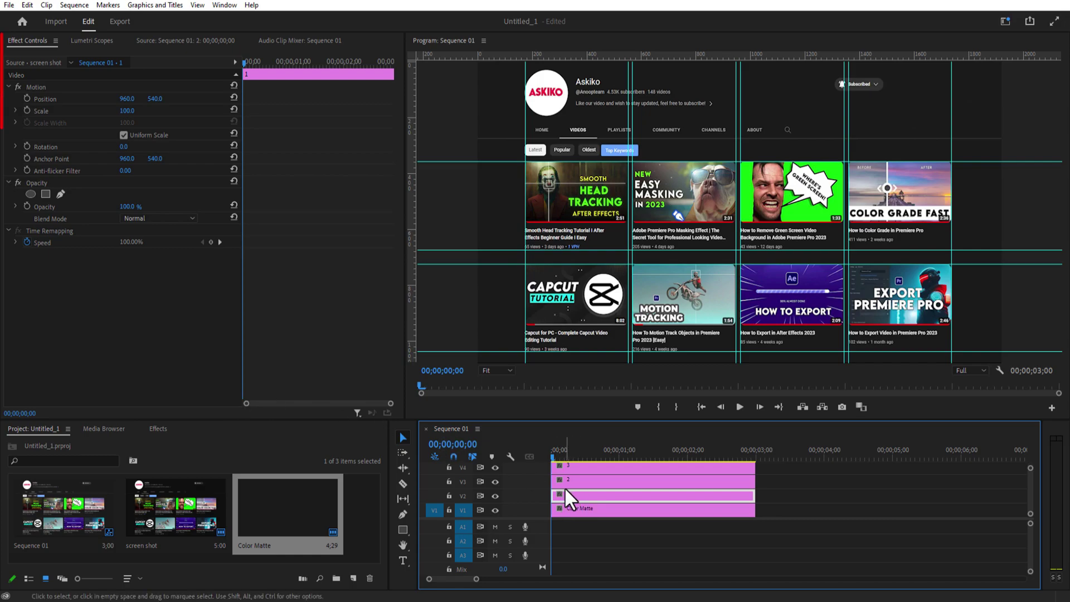
- Add a four-point opacity mask to clip 1, fitting its corners to the guides around the first upper-row video tile
{"action": "left_click", "coordinate": [44, 184]}
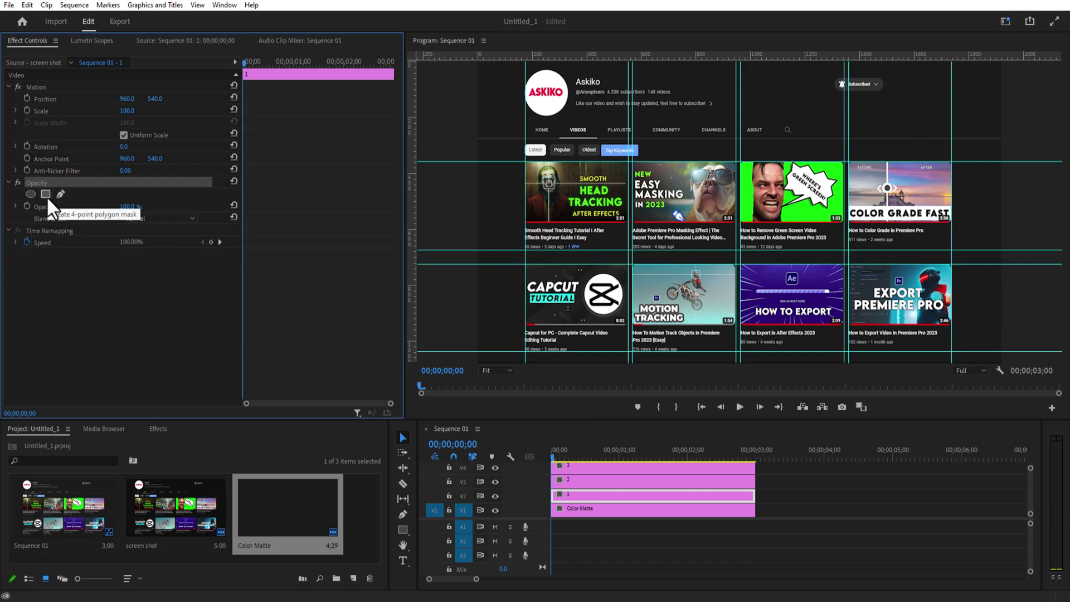
{"action": "left_click", "coordinate": [46, 196]}
{"action": "left_click_drag", "start_coordinate": [685, 188], "coordinate": [538, 174]}
{"action": "left_click_drag", "start_coordinate": [656, 163], "coordinate": [628, 161]}
{"action": "left_click_drag", "start_coordinate": [366, 402], "coordinate": [318, 382]}
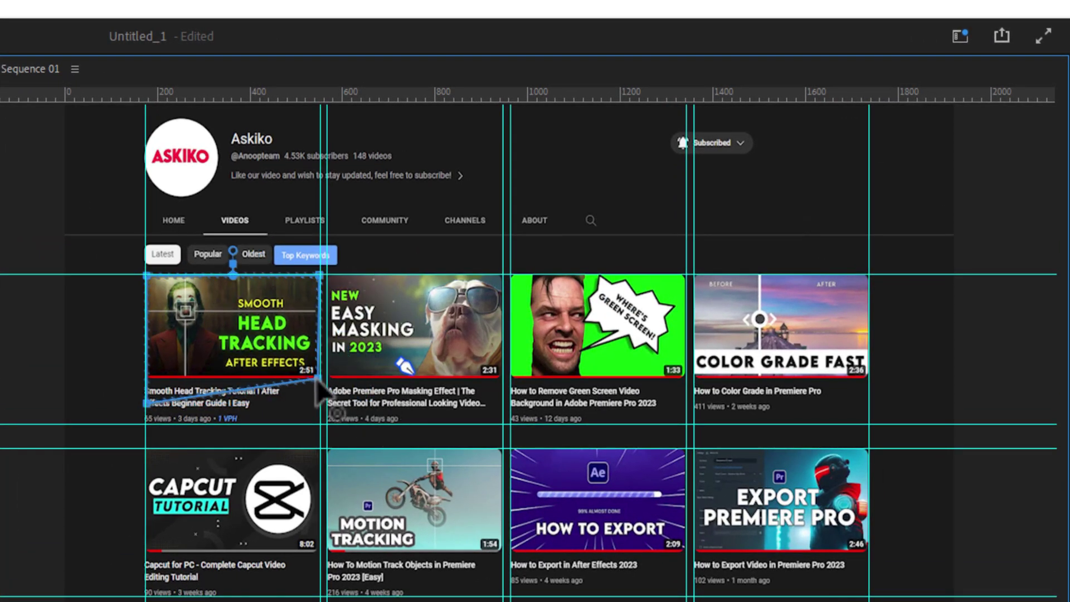
{"action": "mouse_move", "coordinate": [146, 403]}
{"action": "left_mouse_down"}
{"action": "mouse_move", "coordinate": [147, 378]}
{"action": "mouse_move", "coordinate": [146, 423]}
{"action": "left_mouse_up"}
{"action": "left_click_drag", "start_coordinate": [318, 381], "coordinate": [320, 424]}
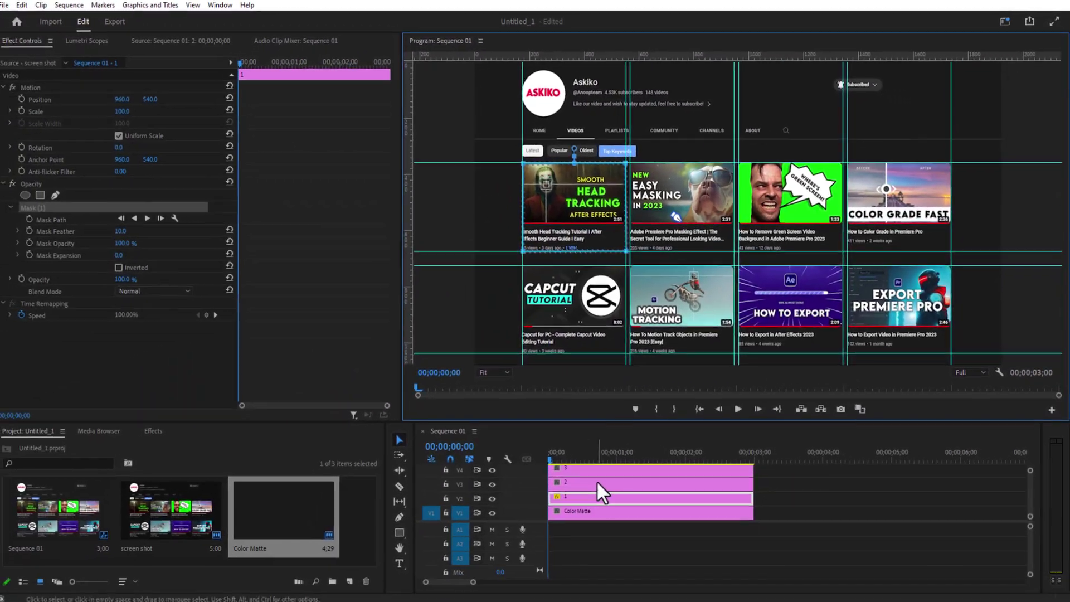
- Add a four-point opacity mask to clip 2, fitting its corners to the guides around the second upper-row video tile
{"action": "left_click", "coordinate": [533, 539]}
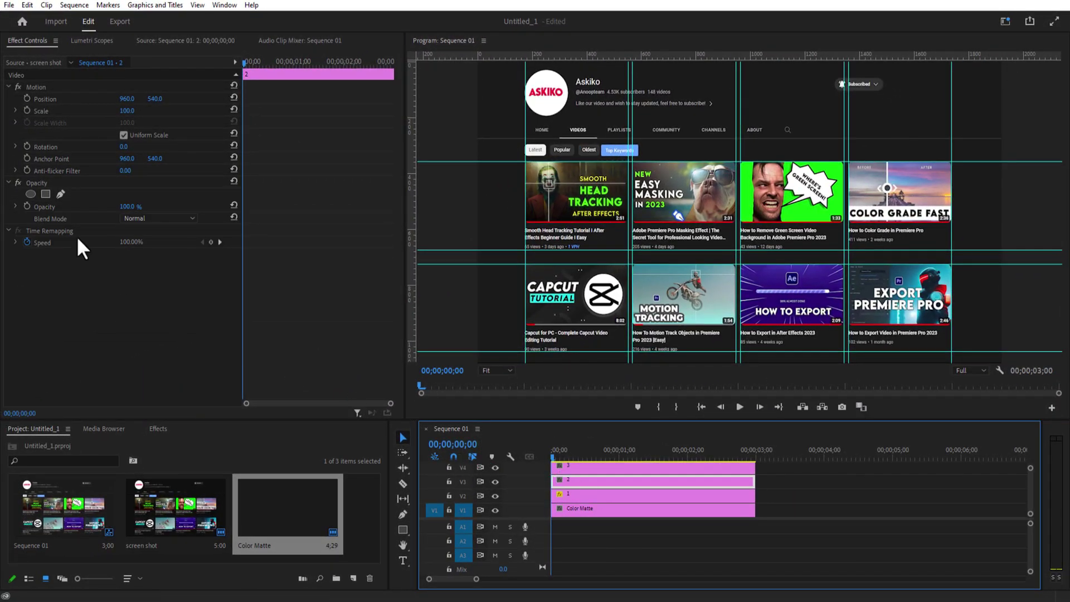
{"action": "left_click", "coordinate": [46, 194]}
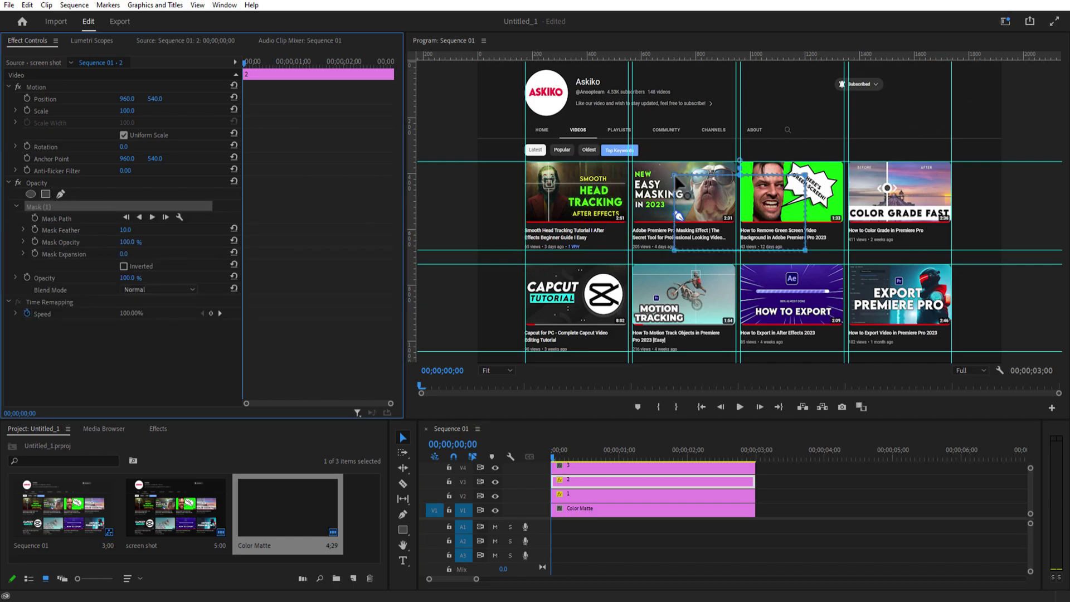
{"action": "left_click_drag", "start_coordinate": [676, 178], "coordinate": [634, 166]}
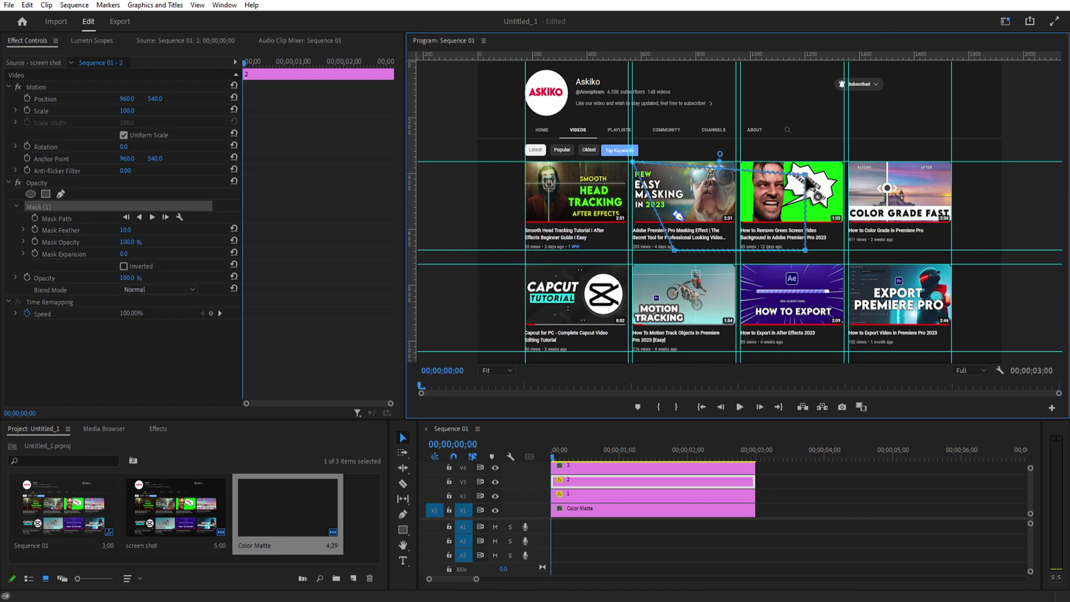
{"action": "left_click_drag", "start_coordinate": [808, 183], "coordinate": [736, 166]}
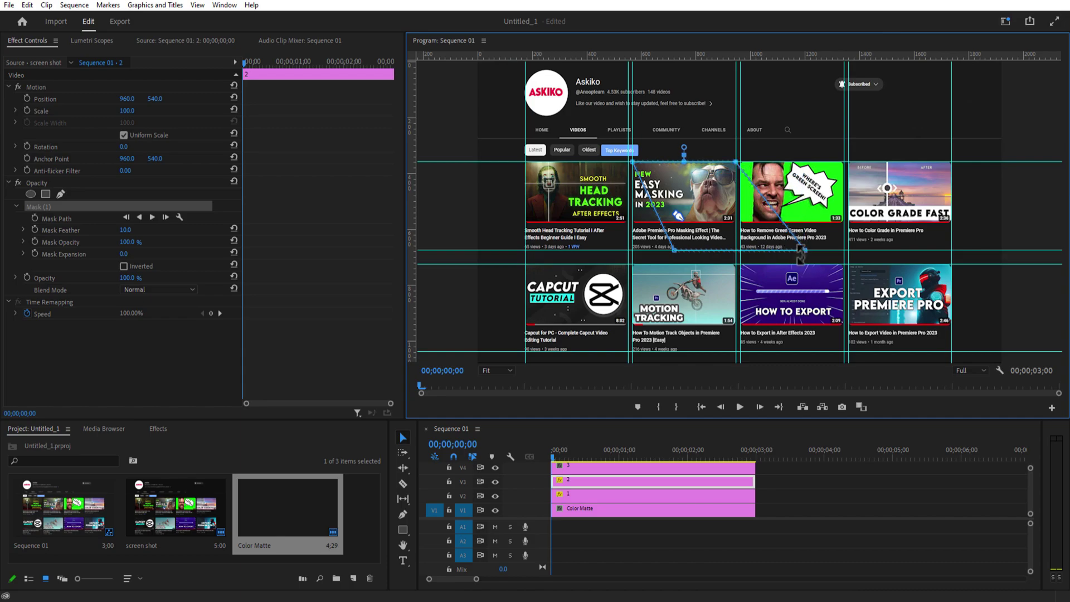
{"action": "left_click_drag", "start_coordinate": [806, 252], "coordinate": [735, 250]}
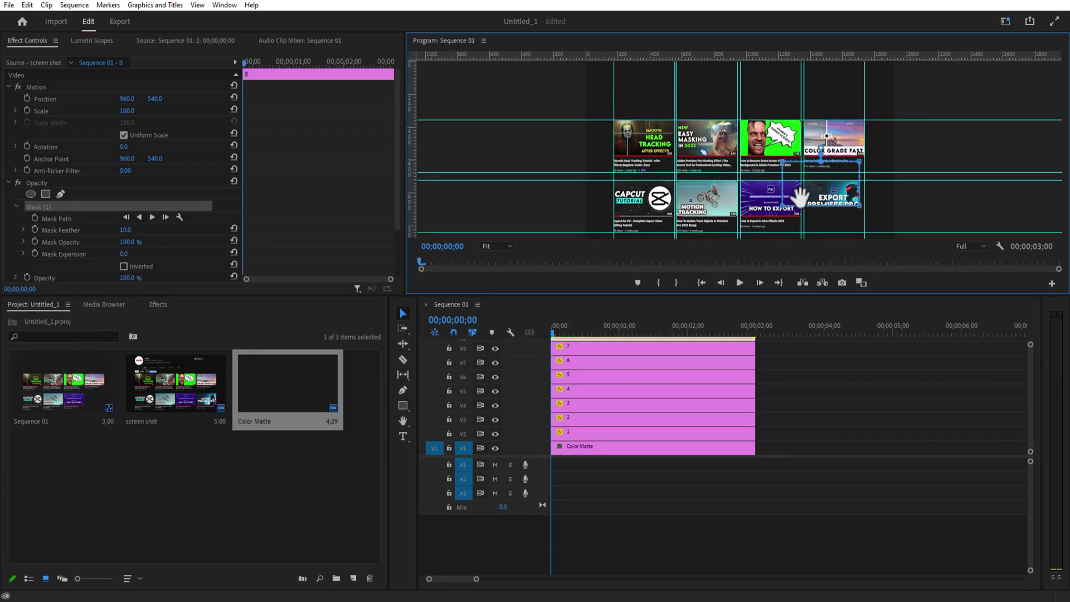
- Fit clip 8's four-point opacity mask to the guides around the last video tile in the lower row
{"action": "left_click_drag", "start_coordinate": [800, 197], "coordinate": [822, 215]}
{"action": "left_click_drag", "start_coordinate": [881, 181], "coordinate": [864, 180]}
{"action": "left_click_drag", "start_coordinate": [881, 225], "coordinate": [865, 233]}
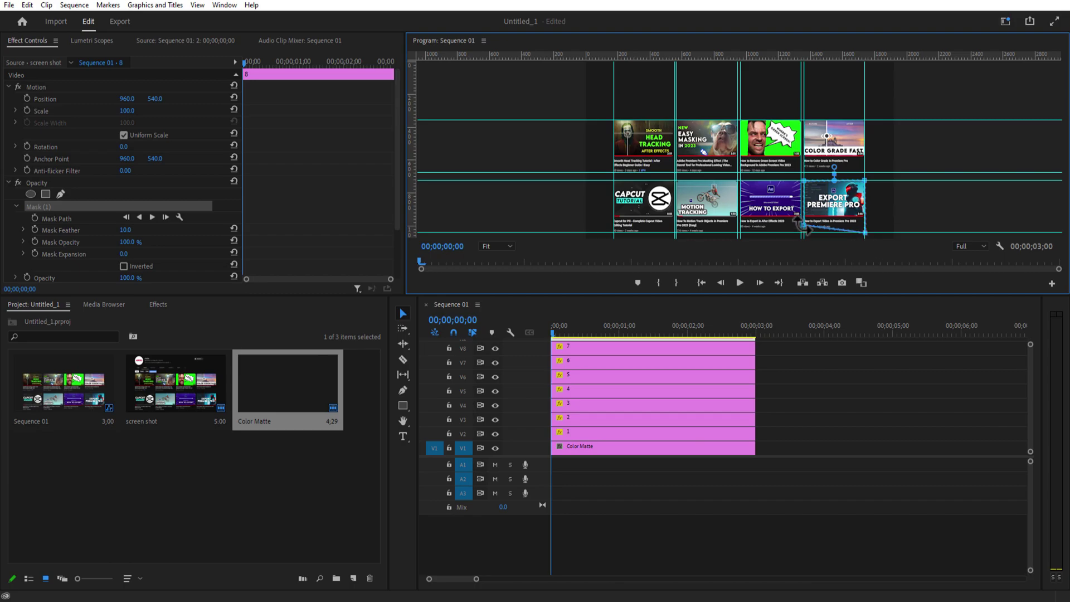
{"action": "left_click_drag", "start_coordinate": [802, 221], "coordinate": [805, 234]}
- Start keyframing clip 1's Position at the beginning of the sequence, with the vertical value set to 2500
{"action": "left_click", "coordinate": [561, 430]}
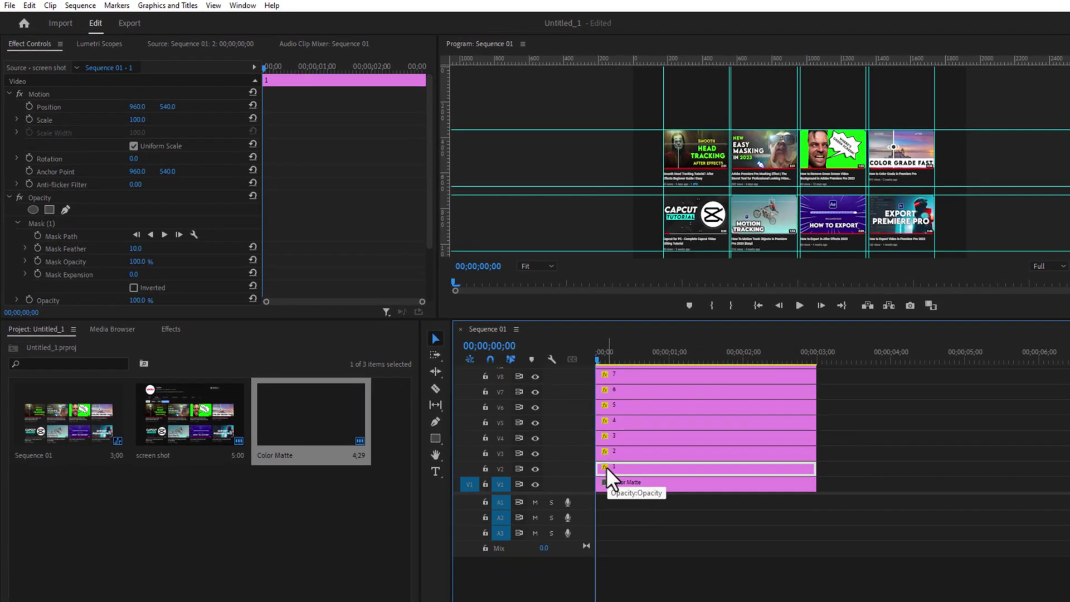
{"action": "left_click", "coordinate": [29, 106]}
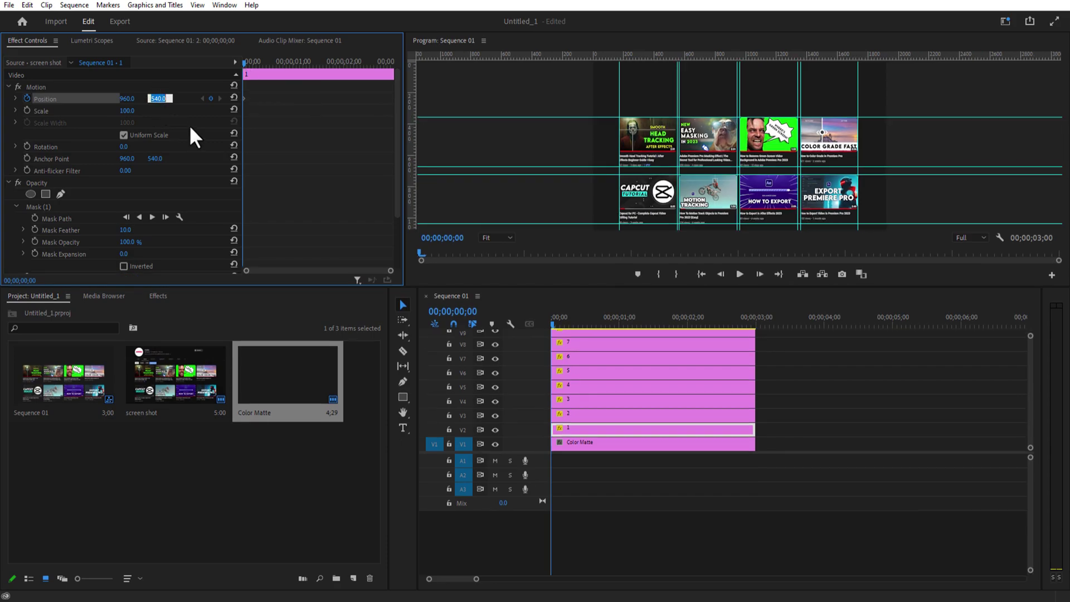
{"action": "type", "text": "2"}
{"action": "key", "text": "Return"}
- At 00;00;00;10, keyframe clip 1's vertical Position at 540
{"action": "left_click_drag", "start_coordinate": [243, 62], "coordinate": [260, 69]}
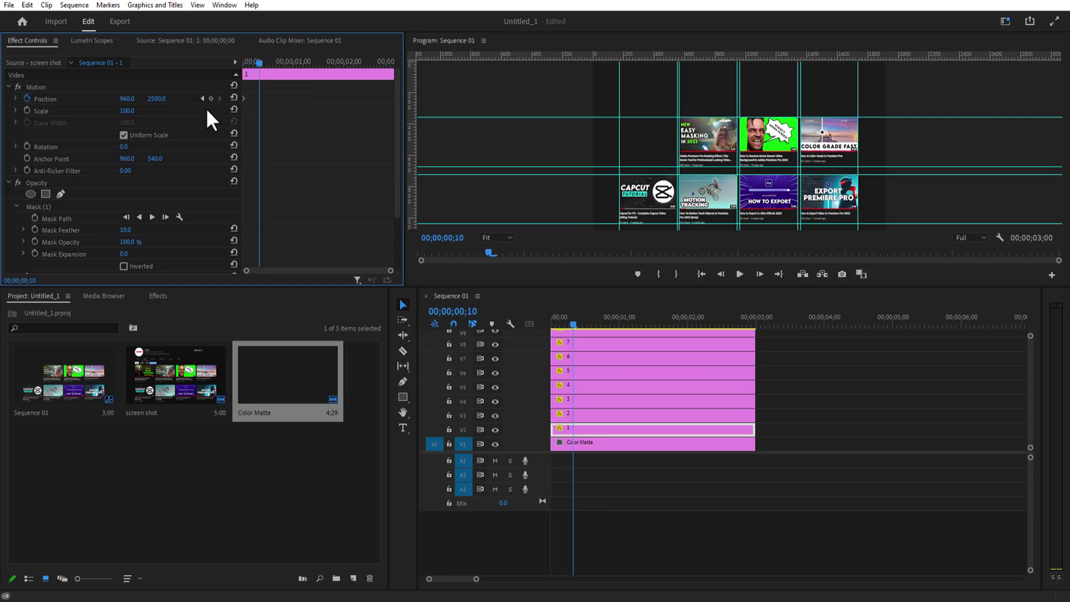
{"action": "left_click_drag", "start_coordinate": [168, 100], "coordinate": [152, 101]}
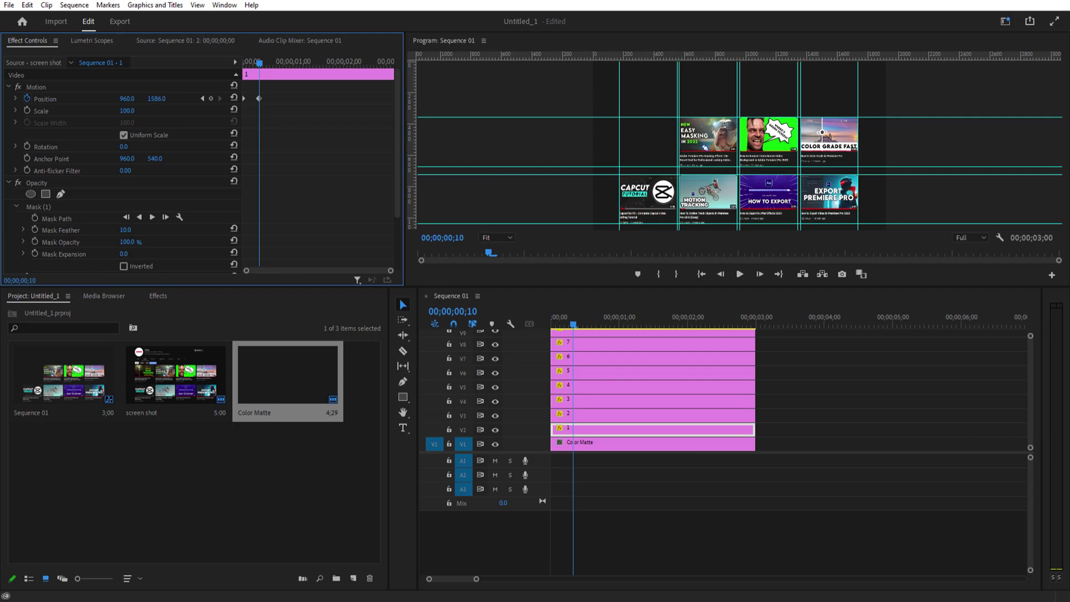
{"action": "left_click_drag", "start_coordinate": [157, 98], "coordinate": [134, 98]}
{"action": "left_click", "coordinate": [162, 99]}
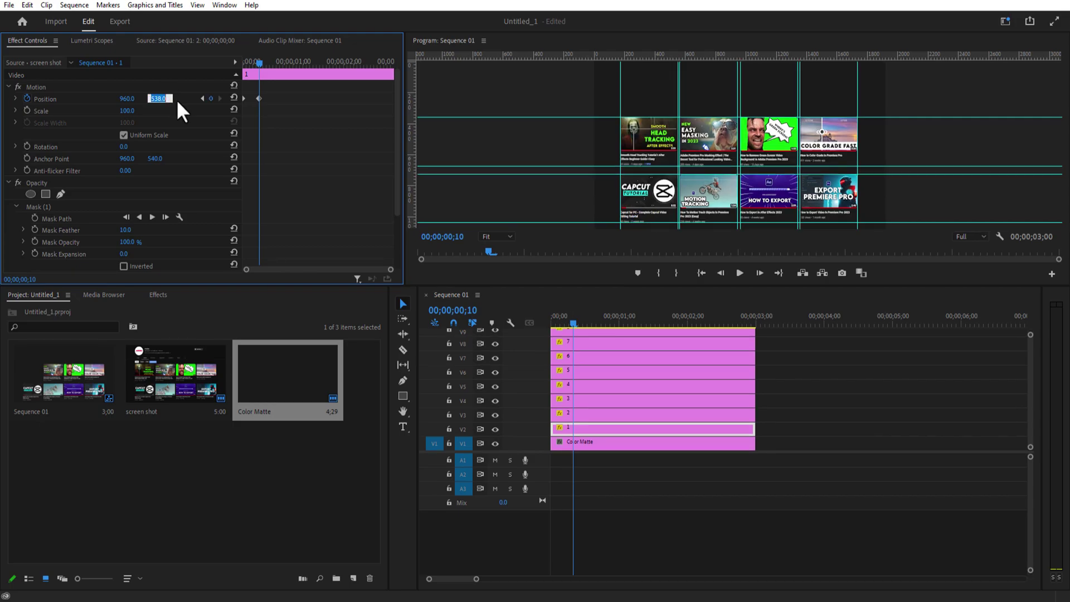
{"action": "type", "text": "540"}
{"action": "key", "text": "Return"}
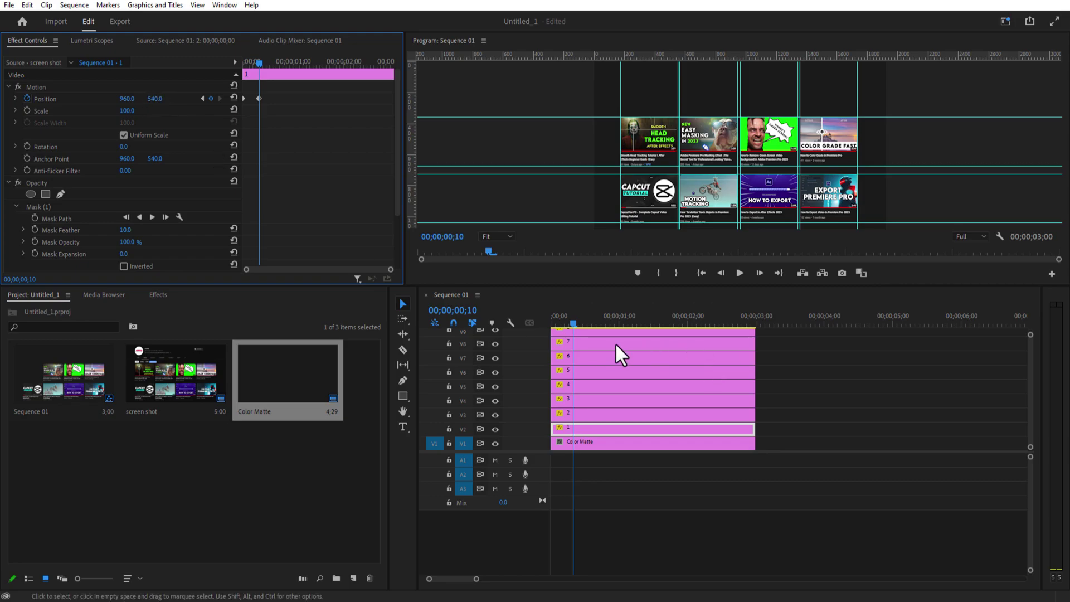
- Keyframe clip 2's vertical Position from 2500 at the sequence start to 540 at 00;00;00;10
{"action": "left_click_drag", "start_coordinate": [574, 325], "coordinate": [553, 333]}
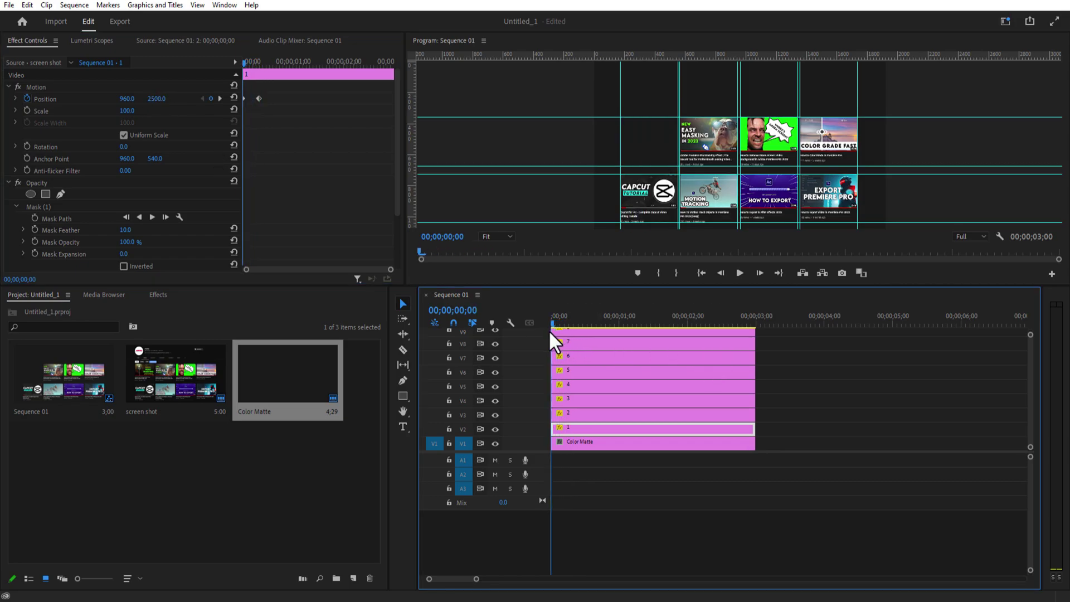
{"action": "left_click", "coordinate": [574, 415]}
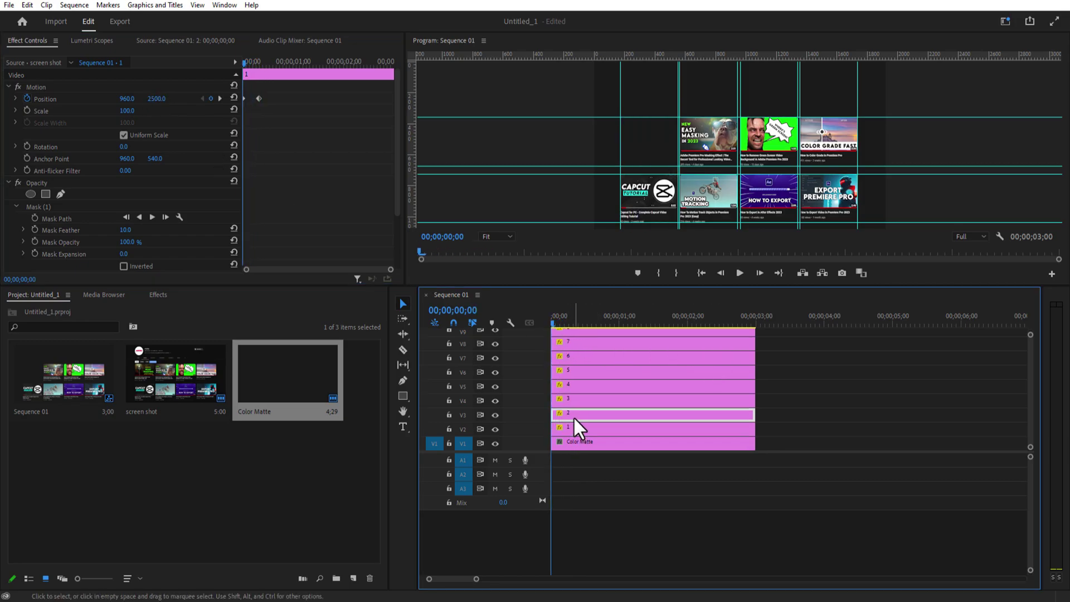
{"action": "left_click", "coordinate": [27, 98]}
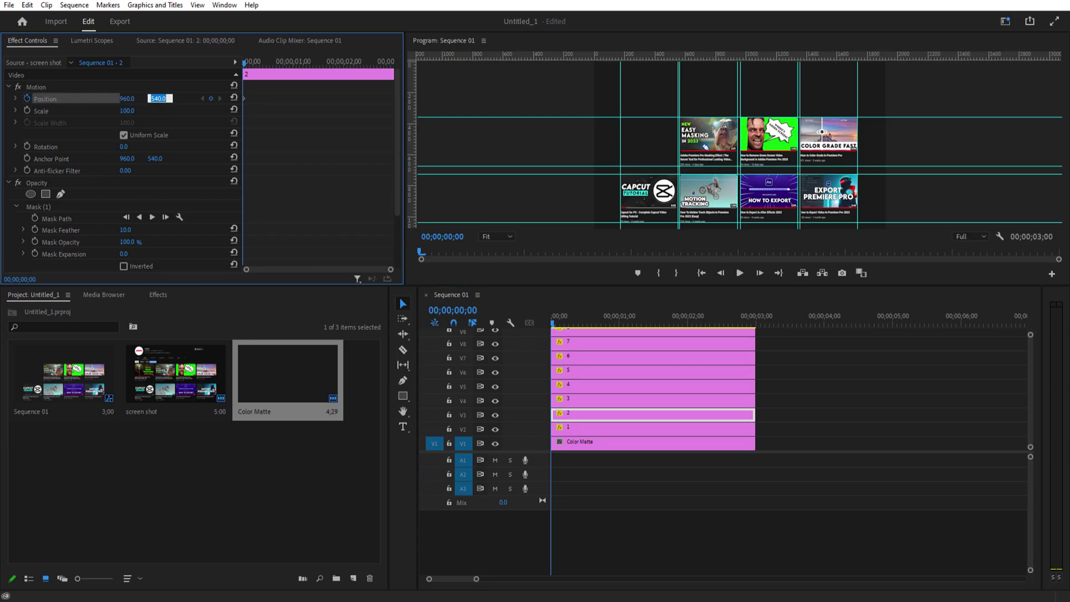
{"action": "type", "text": "2500"}
{"action": "key", "text": "Return"}
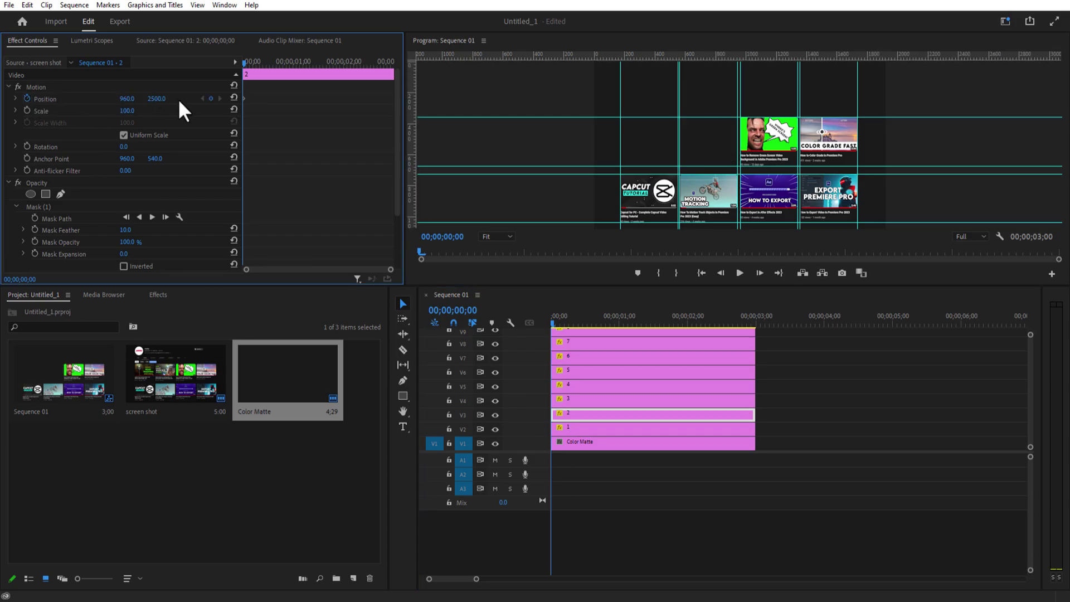
{"action": "left_click_drag", "start_coordinate": [244, 63], "coordinate": [260, 69]}
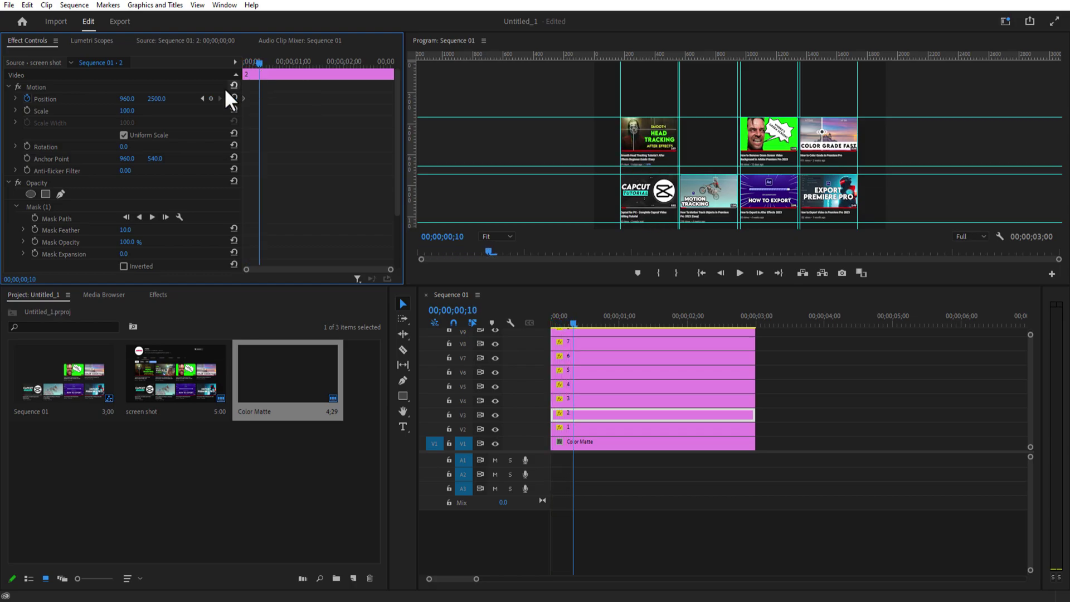
{"action": "type", "text": "540"}
{"action": "key", "text": "Return"}
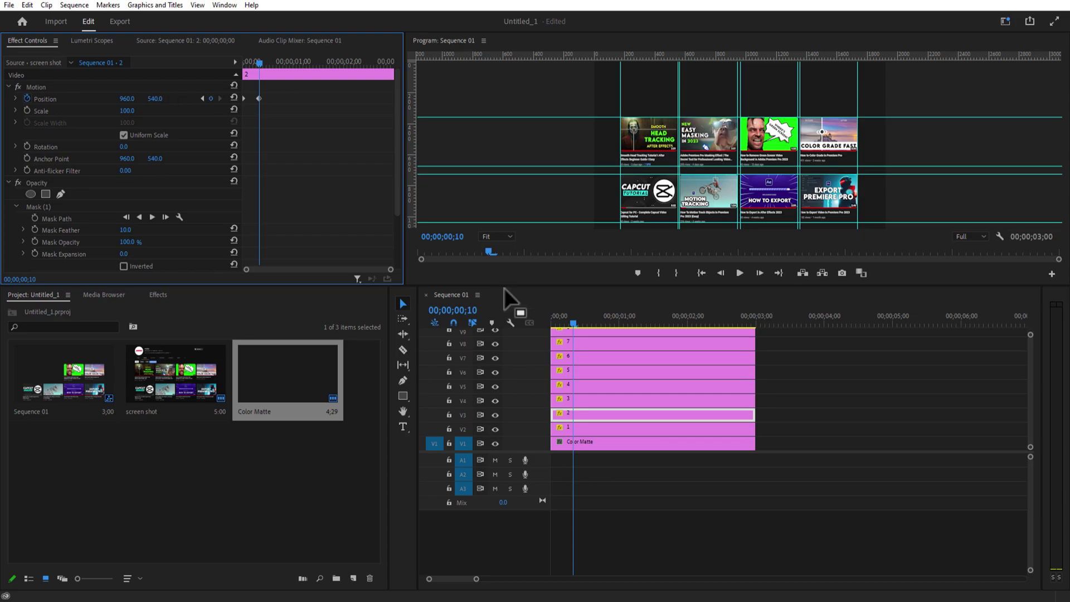
- Keyframe the vertical Position of clips 3 and 4 from 2500 at the start to 540 at 00;00;00;10
{"action": "left_click", "coordinate": [159, 99]}
{"action": "type", "text": "2500"}
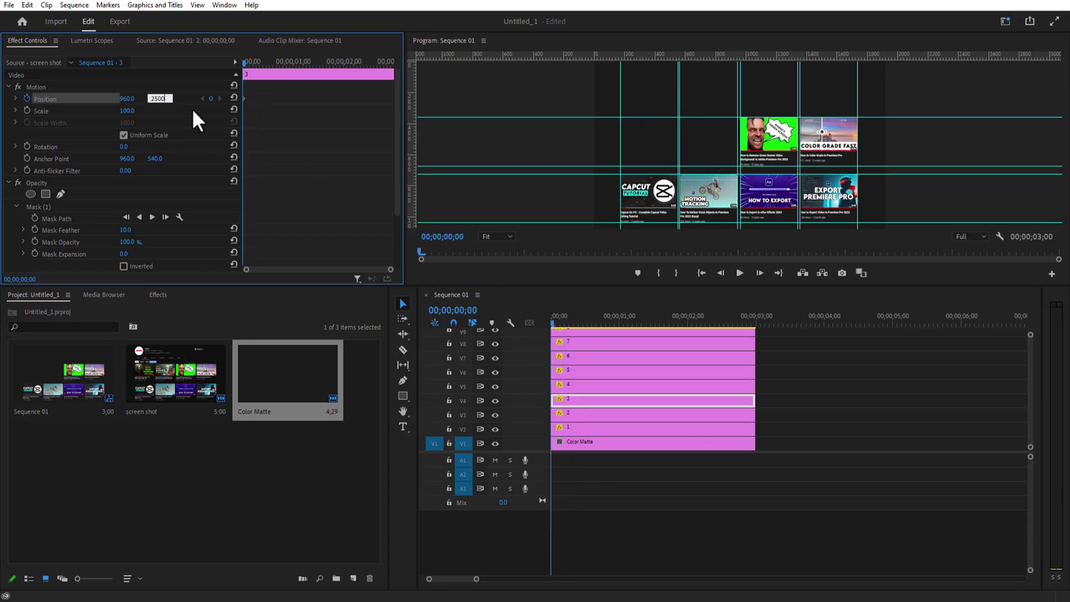
{"action": "key", "text": "Return"}
{"action": "left_click", "coordinate": [569, 385]}
{"action": "left_click_drag", "start_coordinate": [244, 63], "coordinate": [250, 71]}
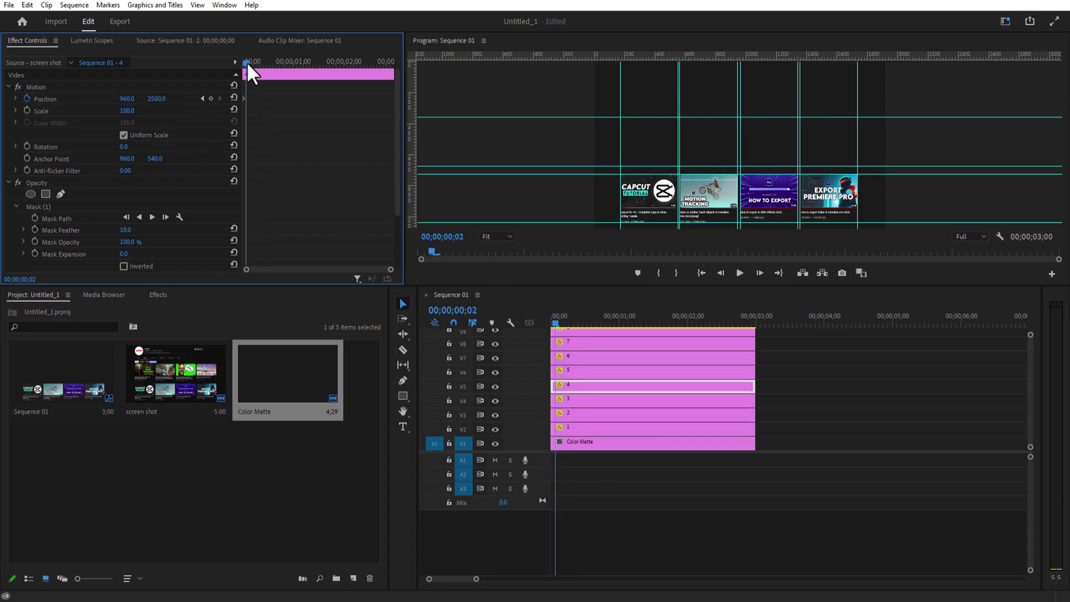
- Give clips 5, 6 and 7 the same vertical Position keyframes, from 2500 at the start to 540 at 00;00;00;10
{"action": "left_click", "coordinate": [568, 373]}
{"action": "left_click", "coordinate": [160, 98]}
{"action": "left_click", "coordinate": [568, 357]}
{"action": "left_click", "coordinate": [159, 98]}
{"action": "type", "text": "25"}
{"action": "key", "text": "Return"}
{"action": "left_click", "coordinate": [158, 99]}
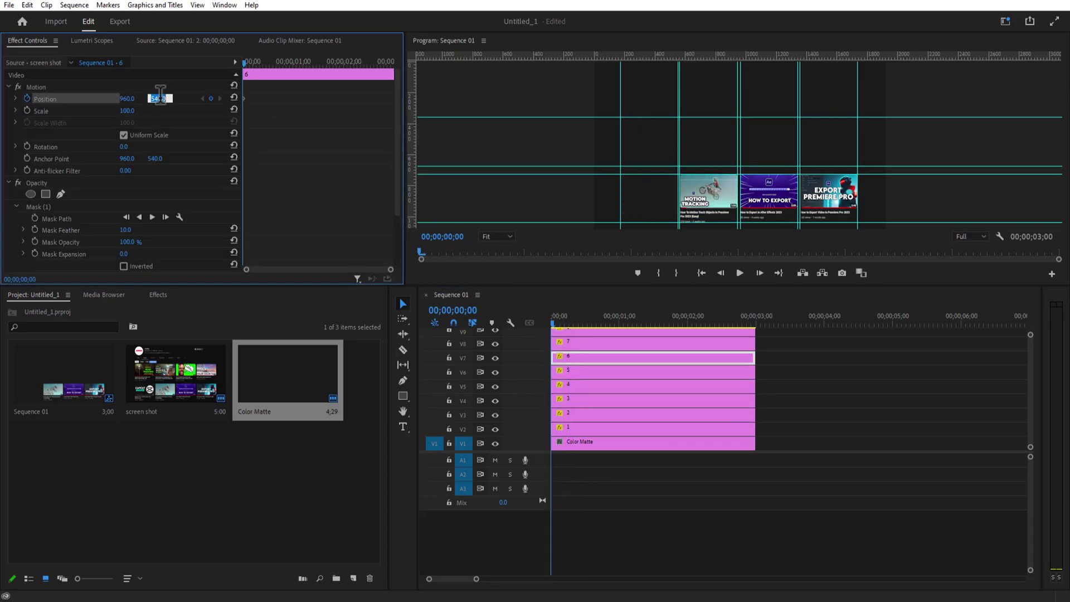
- Keyframe clip 8's vertical Position from 2500 at the start to 540 at 00;00;00;10
{"action": "left_click", "coordinate": [568, 331]}
{"action": "left_click", "coordinate": [27, 99]}
{"action": "left_click_drag", "start_coordinate": [244, 63], "coordinate": [260, 63]}
{"action": "left_click", "coordinate": [160, 99]}
{"action": "type", "text": "540"}
{"action": "key", "text": "Return"}
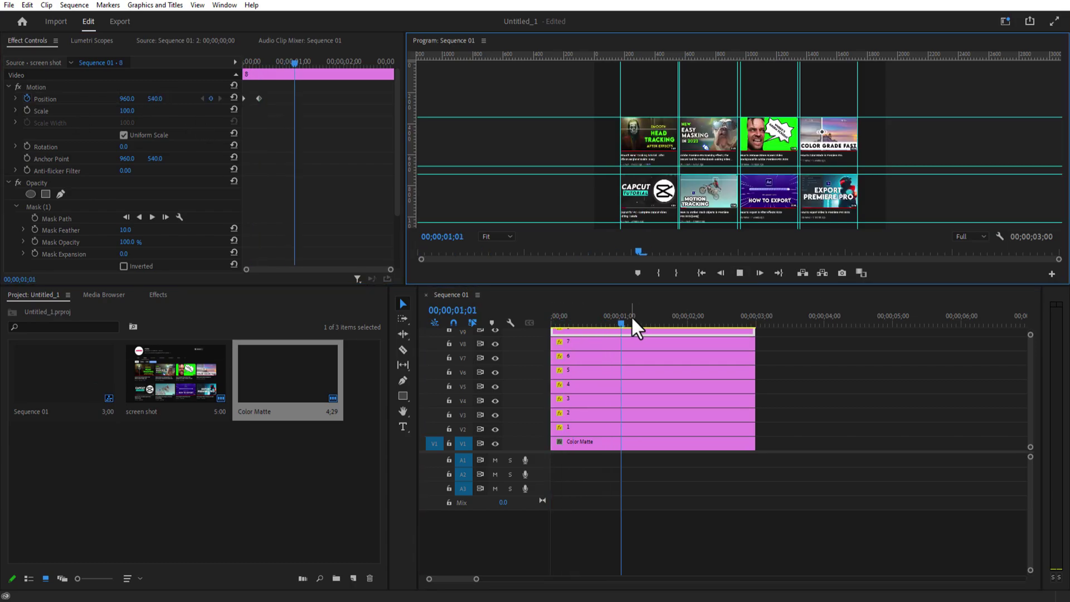
- Stagger clips 2, 3 and 4, starting clip 2 at 00;00;00;06 and each following clip about six frames after the one before
{"action": "left_click_drag", "start_coordinate": [633, 322], "coordinate": [565, 348]}
{"action": "left_click_drag", "start_coordinate": [563, 414], "coordinate": [577, 414]}
{"action": "left_click_drag", "start_coordinate": [565, 326], "coordinate": [578, 329]}
{"action": "left_click_drag", "start_coordinate": [579, 399], "coordinate": [604, 399]}
{"action": "left_click_drag", "start_coordinate": [577, 330], "coordinate": [590, 335]}
{"action": "left_click_drag", "start_coordinate": [565, 387], "coordinate": [604, 388]}
- Shift clips 5 to 8 to continue the stagger of about six frames each, and play back the result
{"action": "left_click_drag", "start_coordinate": [591, 326], "coordinate": [603, 334]}
{"action": "left_click_drag", "start_coordinate": [571, 372], "coordinate": [623, 374]}
{"action": "left_click_drag", "start_coordinate": [603, 326], "coordinate": [626, 335]}
{"action": "left_click_drag", "start_coordinate": [574, 343], "coordinate": [650, 350]}
{"action": "left_click_drag", "start_coordinate": [625, 325], "coordinate": [673, 335]}
{"action": "left_click", "coordinate": [739, 342]}
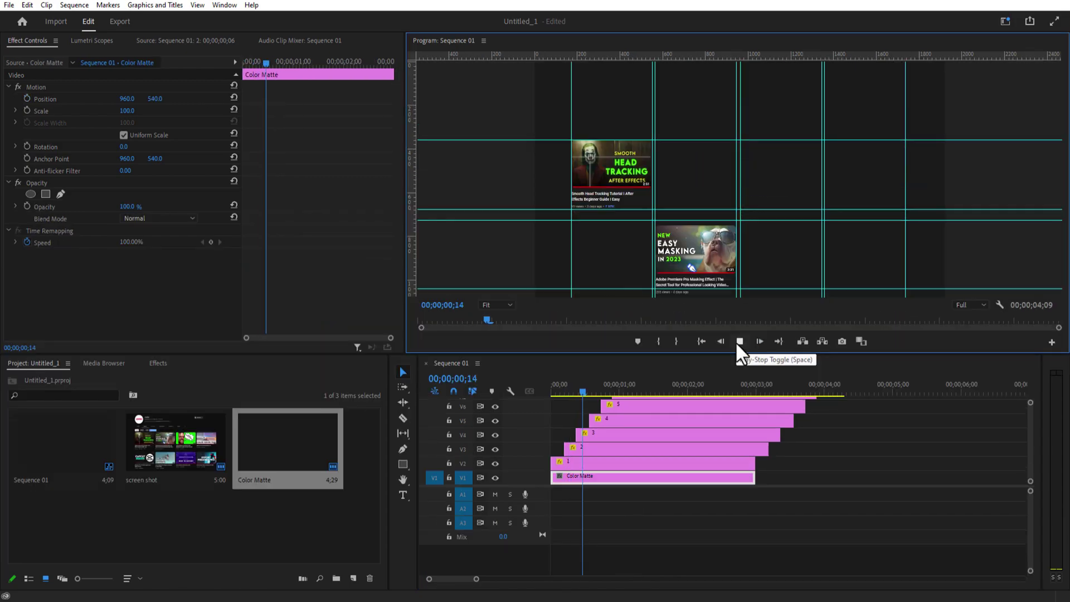
- Lengthen each numbered clip's Position animation by moving its ending keyframe to about 20 frames after the clip's start, beginning with clips 1 and 2
{"action": "left_click_drag", "start_coordinate": [589, 382], "coordinate": [579, 406]}
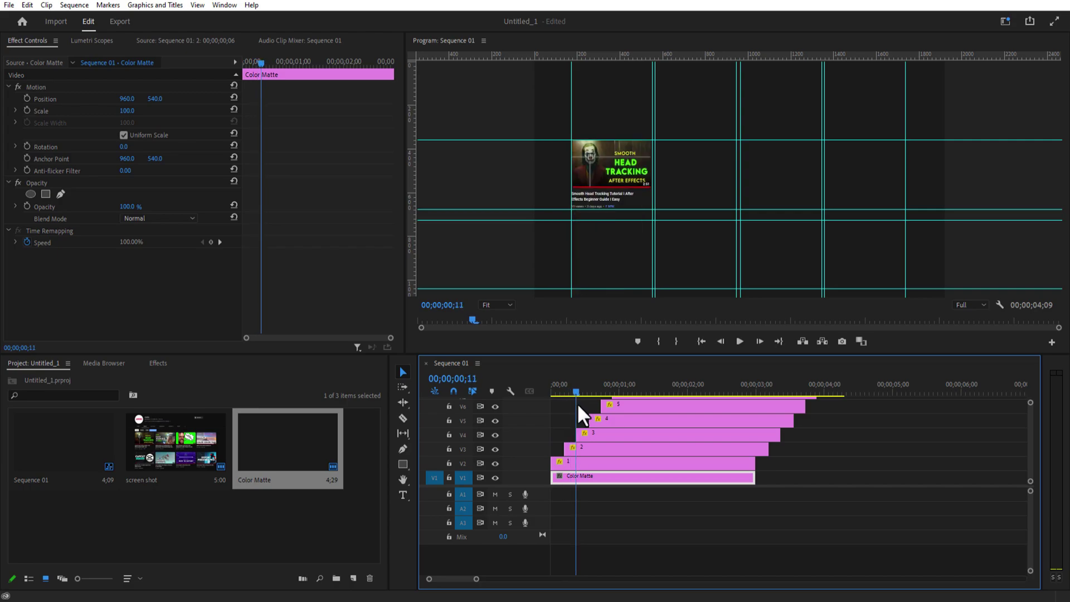
{"action": "left_click", "coordinate": [584, 464]}
{"action": "left_click_drag", "start_coordinate": [260, 63], "coordinate": [277, 72]}
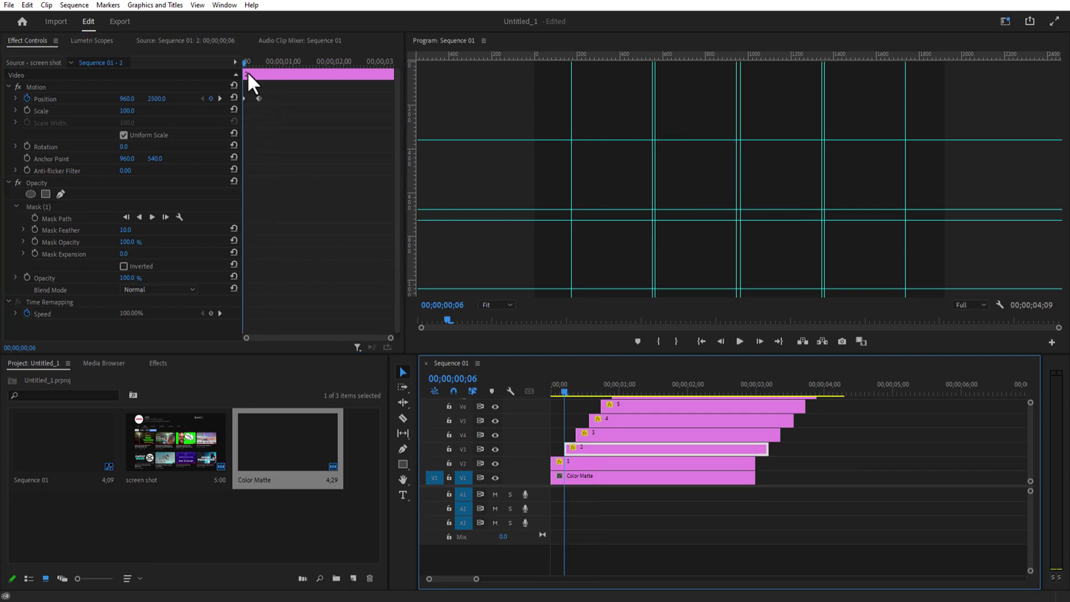
{"action": "left_click_drag", "start_coordinate": [251, 63], "coordinate": [266, 65]}
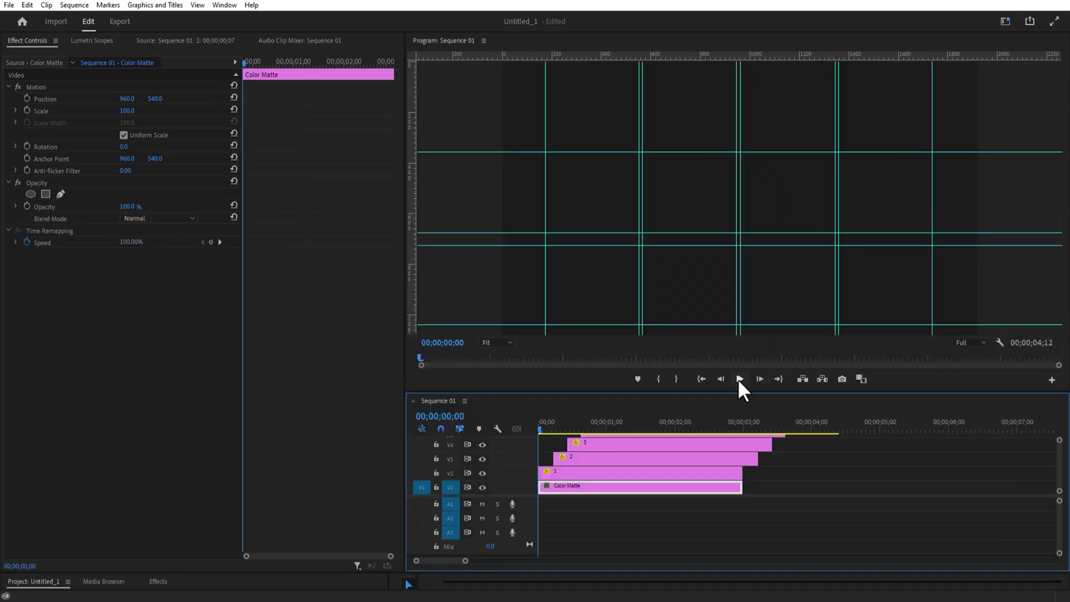
- Play back the sequence to check the lengthened tile animation, and return to its beginning
{"action": "left_click", "coordinate": [740, 379]}
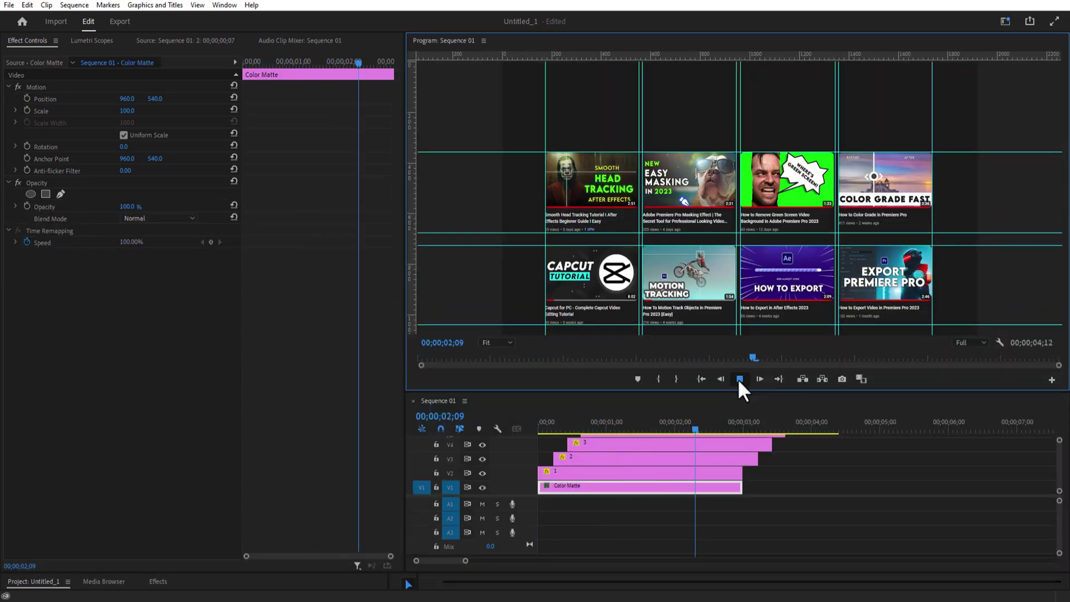
{"action": "left_click", "coordinate": [740, 379]}
{"action": "left_click_drag", "start_coordinate": [693, 427], "coordinate": [584, 469]}
- Apply Ease Out temporal interpolation to both of clip 1's Position keyframes
{"action": "left_click", "coordinate": [554, 477]}
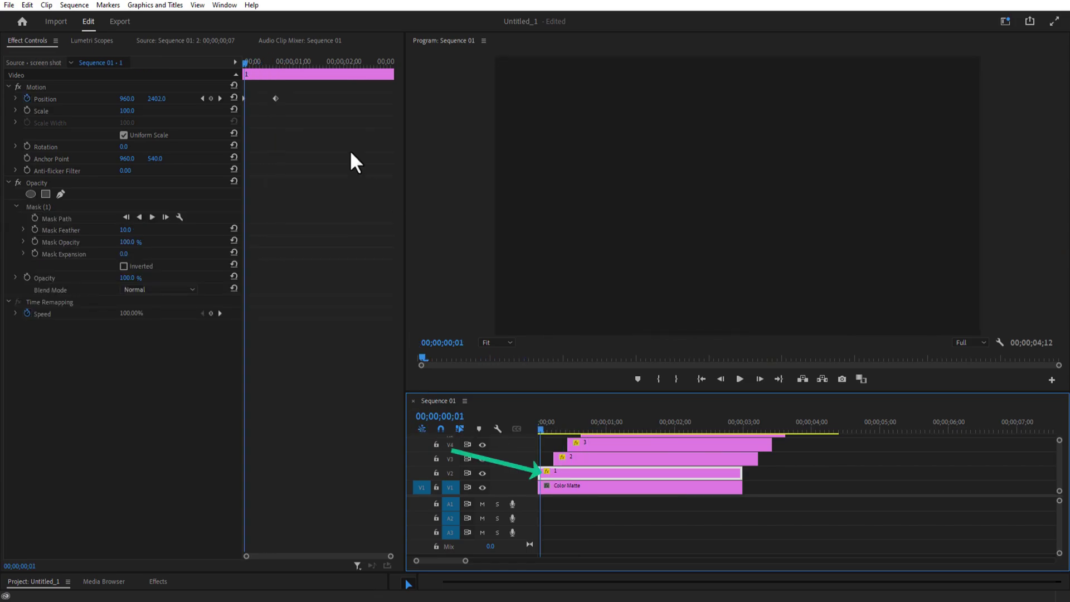
{"action": "left_click_drag", "start_coordinate": [299, 96], "coordinate": [239, 104]}
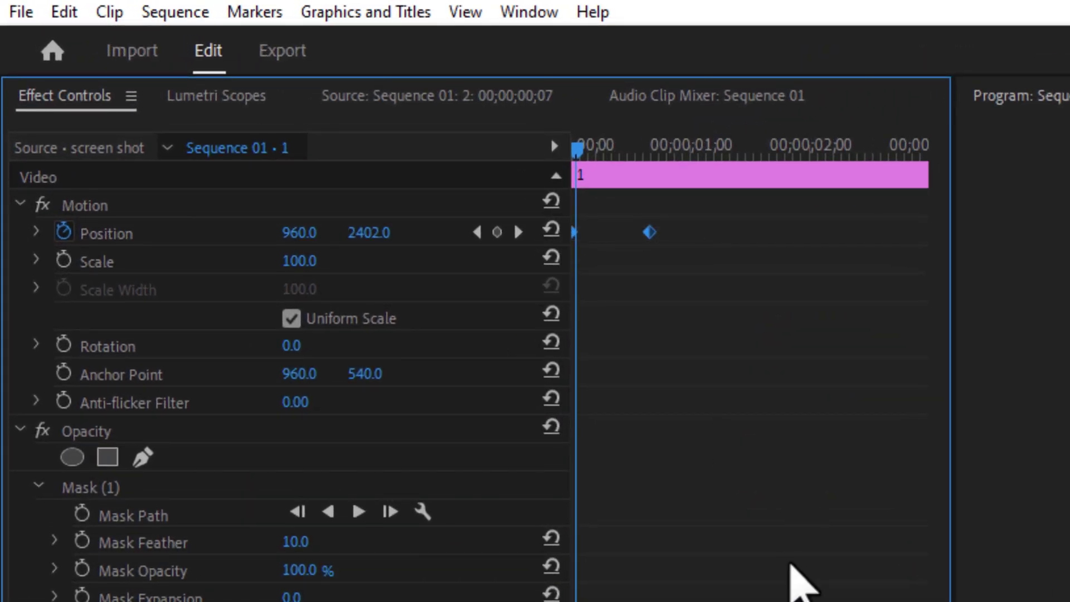
{"action": "right_click", "coordinate": [566, 233]}
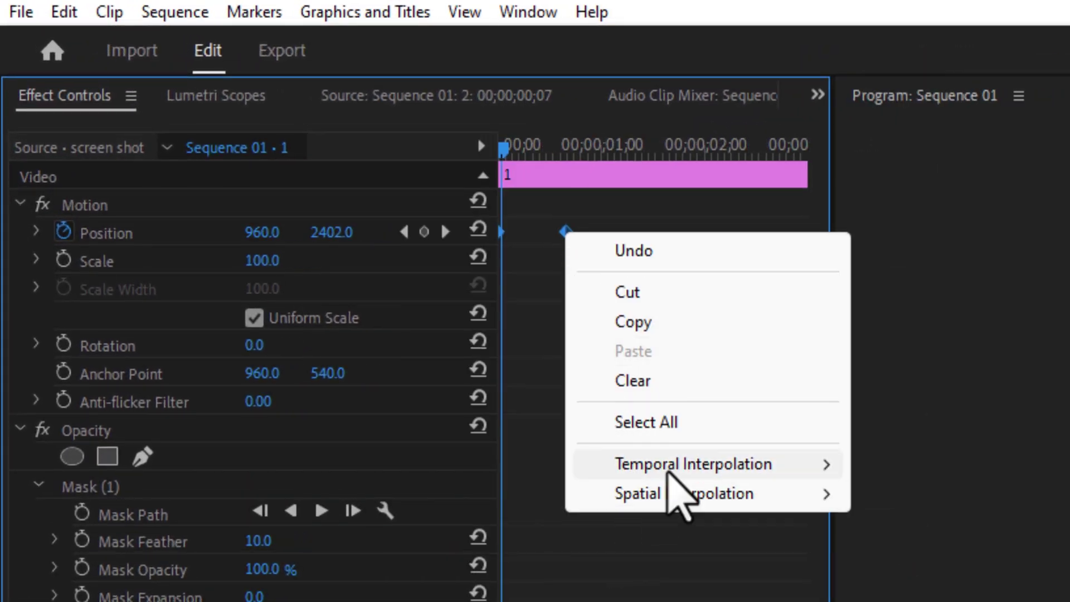
{"action": "mouse_move", "coordinate": [657, 468]}
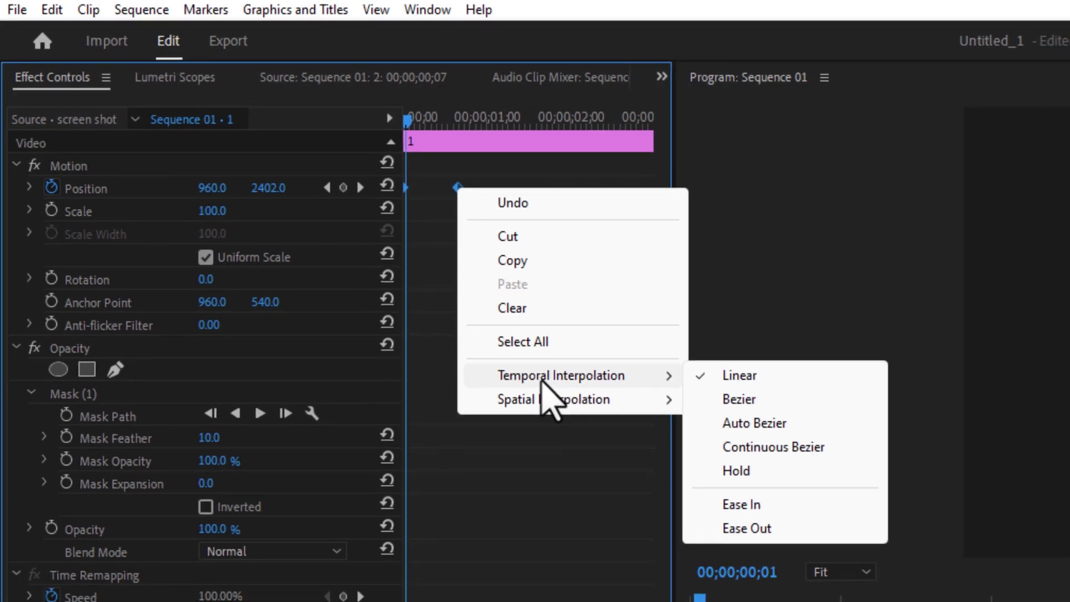
{"action": "left_click", "coordinate": [746, 529]}
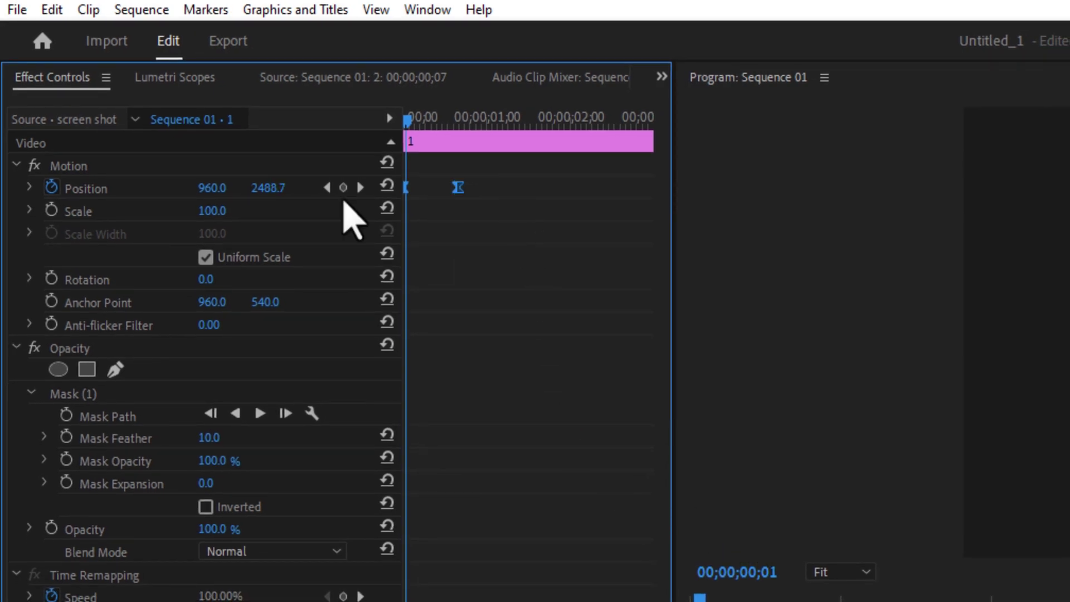
- Reshape clip 1's Position velocity graph to peak early, lowering the ending keyframe's handle to zero and extending it toward the start
{"action": "left_click", "coordinate": [29, 188]}
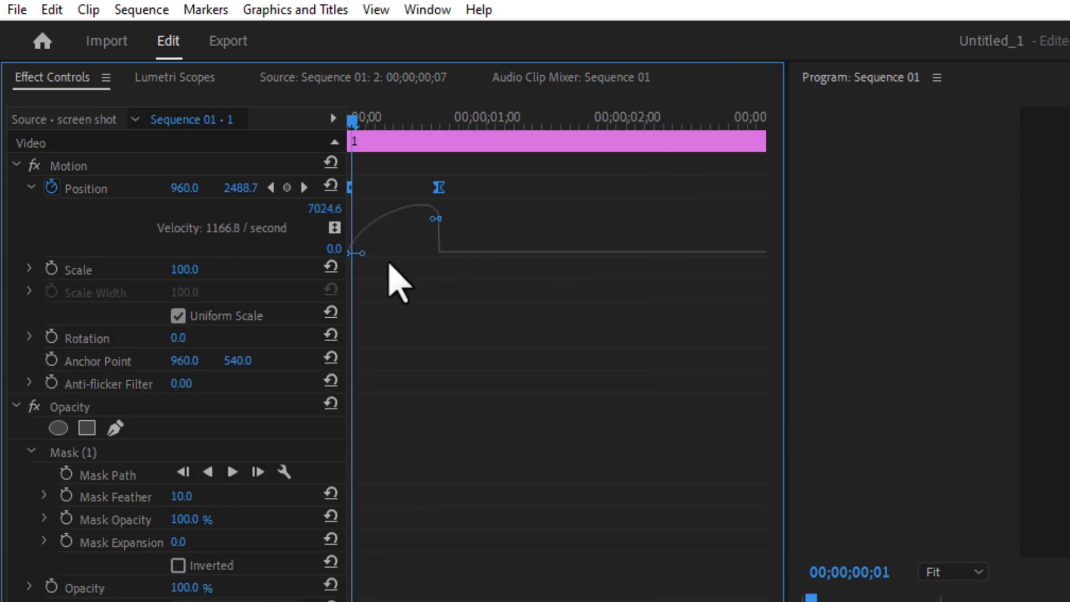
{"action": "left_click_drag", "start_coordinate": [494, 212], "coordinate": [365, 269]}
{"action": "left_click_drag", "start_coordinate": [430, 219], "coordinate": [362, 270]}
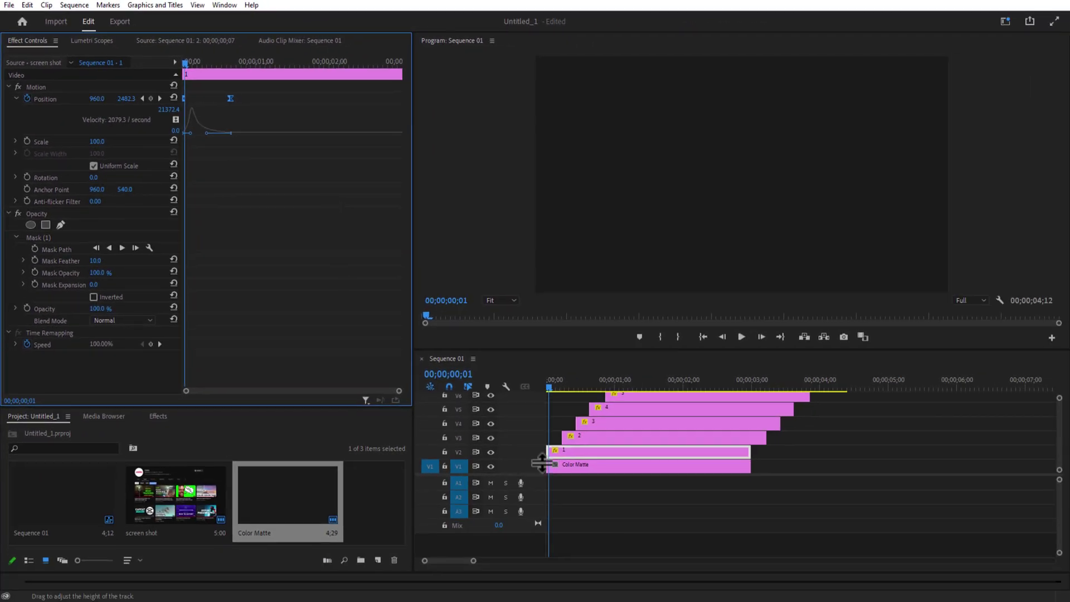
- Apply Ease Out to clip 2's Position keyframes and shape its velocity graph with an early peak like clip 1's
{"action": "left_click", "coordinate": [583, 437]}
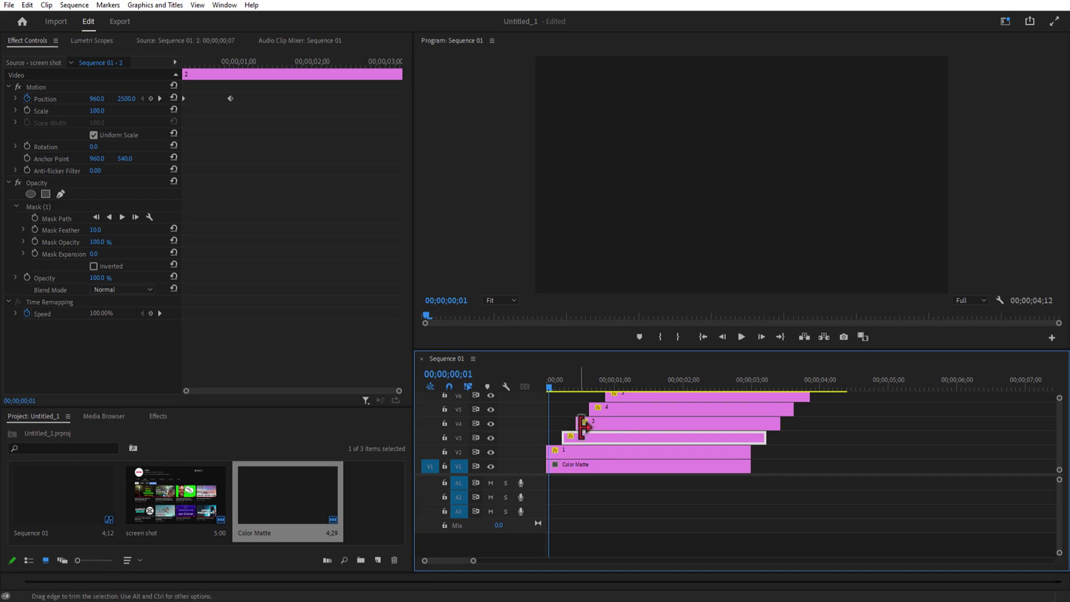
{"action": "right_click", "coordinate": [228, 98]}
{"action": "mouse_move", "coordinate": [312, 197]}
{"action": "left_click", "coordinate": [398, 279]}
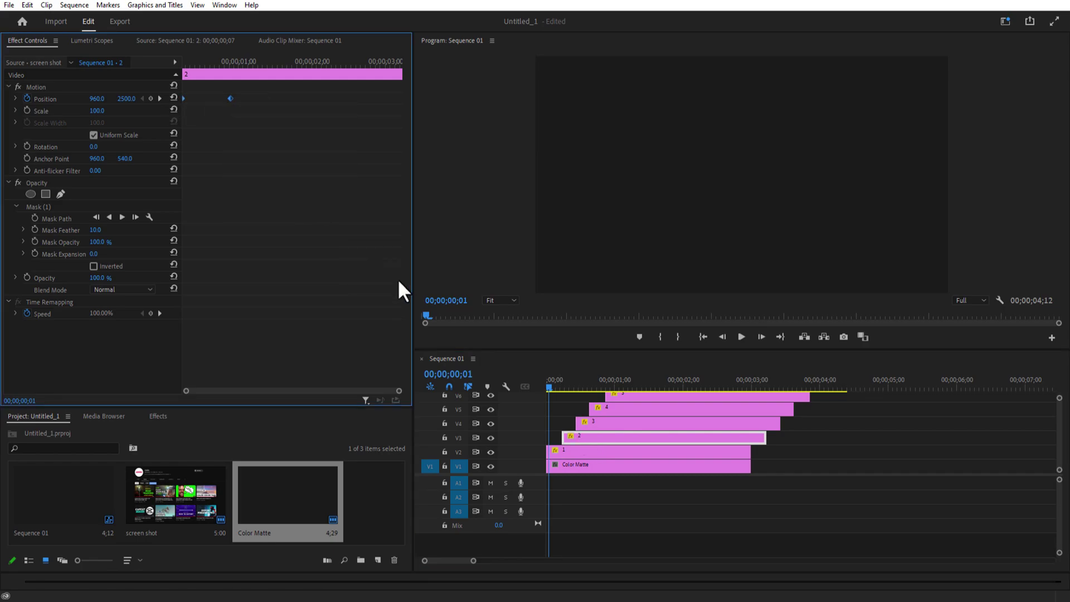
{"action": "left_click", "coordinate": [15, 99]}
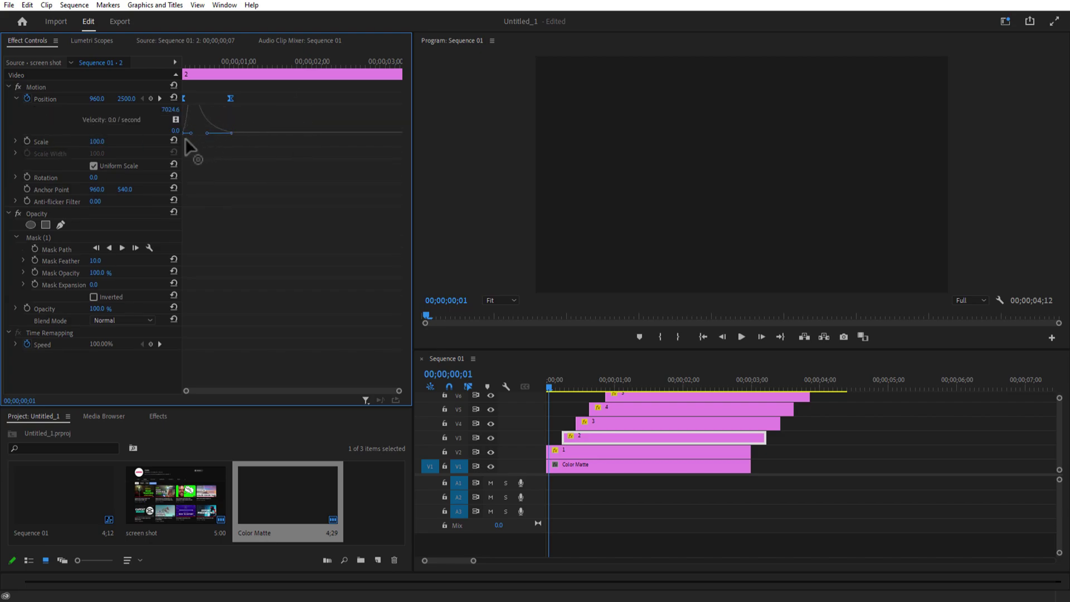
- Apply Ease Out to the Position keyframes of clips 3 and 4 and shape their velocity graphs with the same early peak
{"action": "left_click", "coordinate": [596, 424]}
{"action": "right_click", "coordinate": [229, 97]}
{"action": "left_click", "coordinate": [398, 279]}
{"action": "left_click", "coordinate": [611, 408]}
{"action": "right_click", "coordinate": [228, 97]}
{"action": "left_click", "coordinate": [398, 279]}
{"action": "left_click_drag", "start_coordinate": [224, 133], "coordinate": [192, 136]}
- Apply Ease Out to the Position keyframes of clips 5 to 8, give them the same early-peaking velocity graph, and enlarge the preview
{"action": "left_click", "coordinate": [624, 396]}
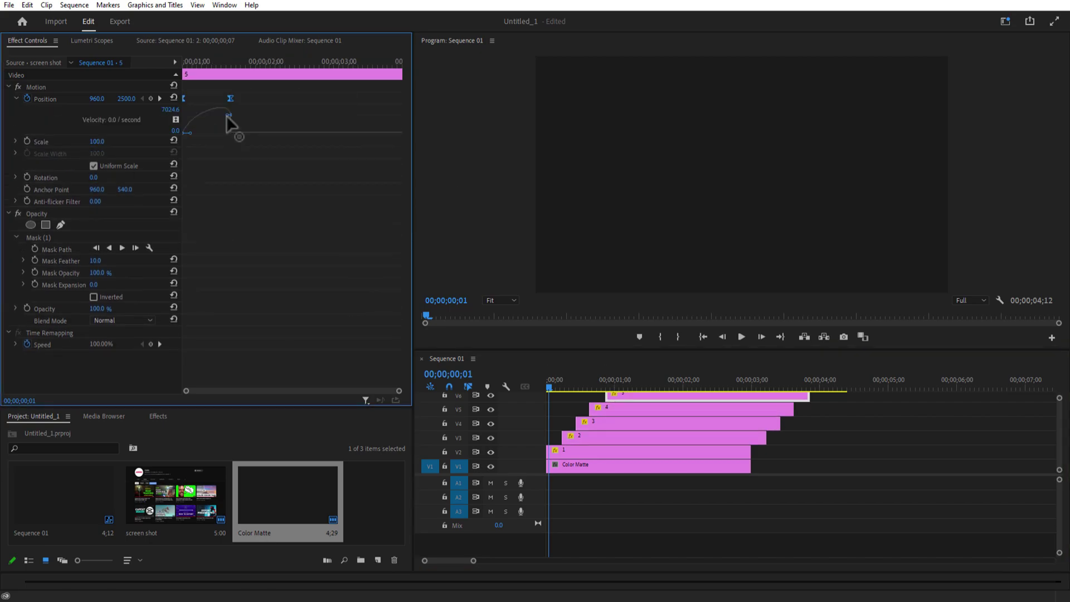
{"action": "right_click", "coordinate": [230, 98]}
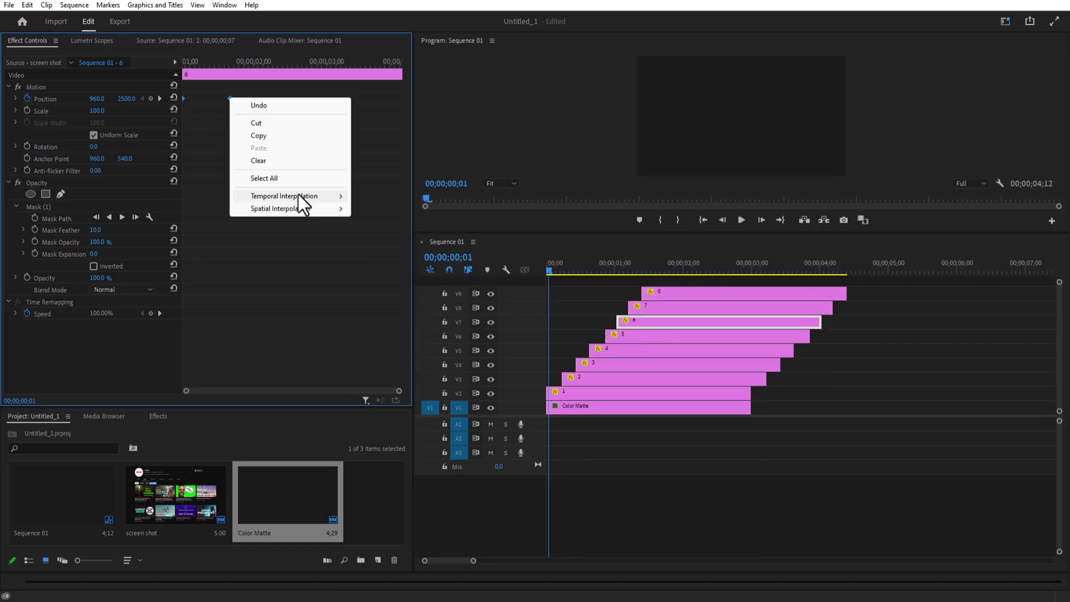
{"action": "mouse_move", "coordinate": [288, 197]}
{"action": "left_click", "coordinate": [382, 277]}
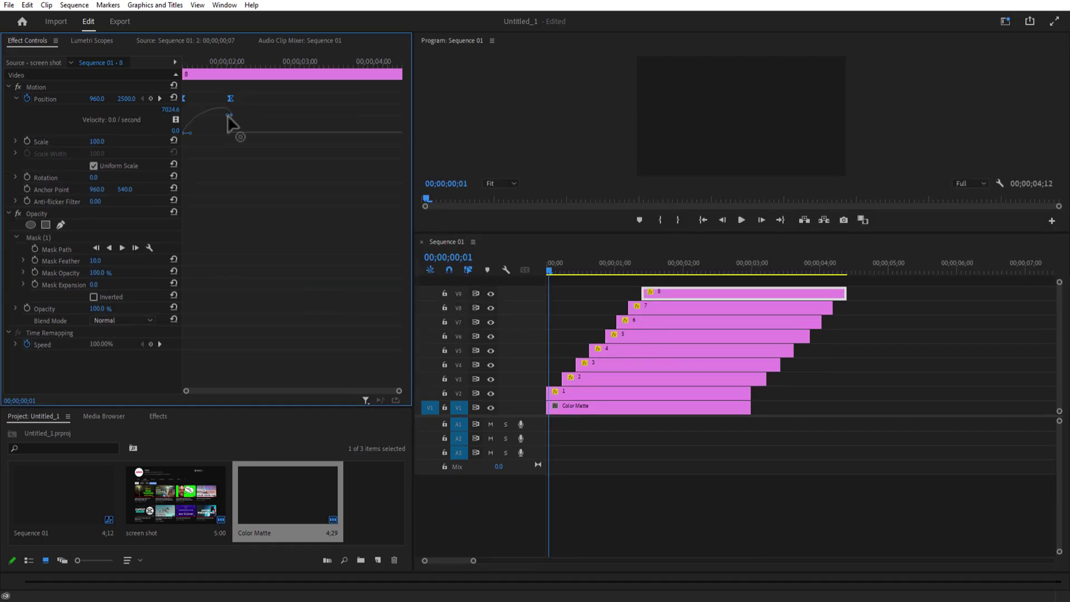
{"action": "left_click_drag", "start_coordinate": [641, 234], "coordinate": [627, 362]}
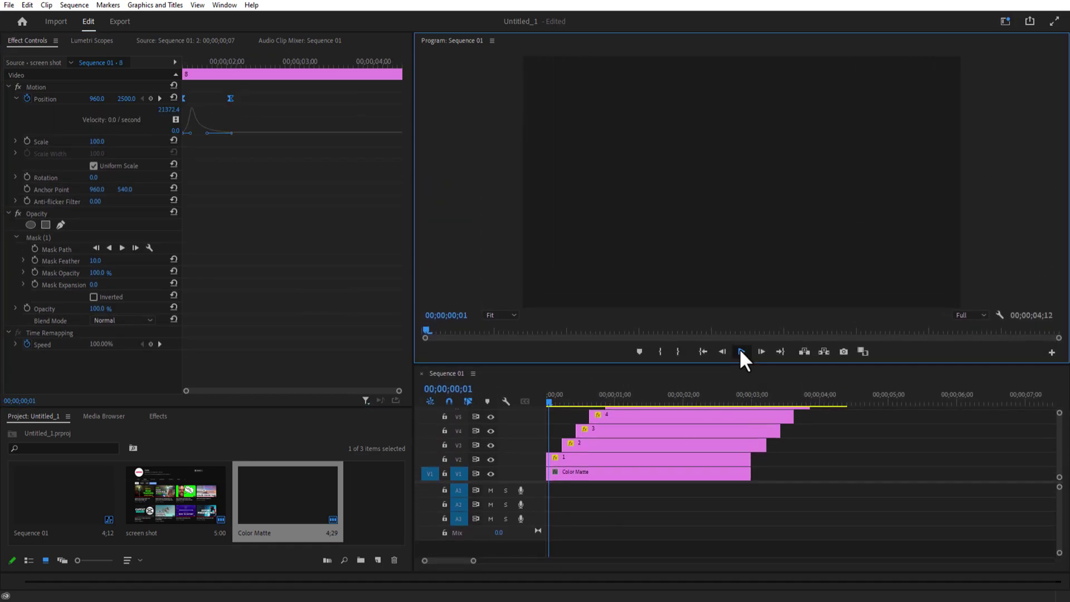
- Play the tile animation in an enlarged preview and restore the normal workspace layout
{"action": "key", "text": "grave"}
{"action": "left_click", "coordinate": [535, 578]}
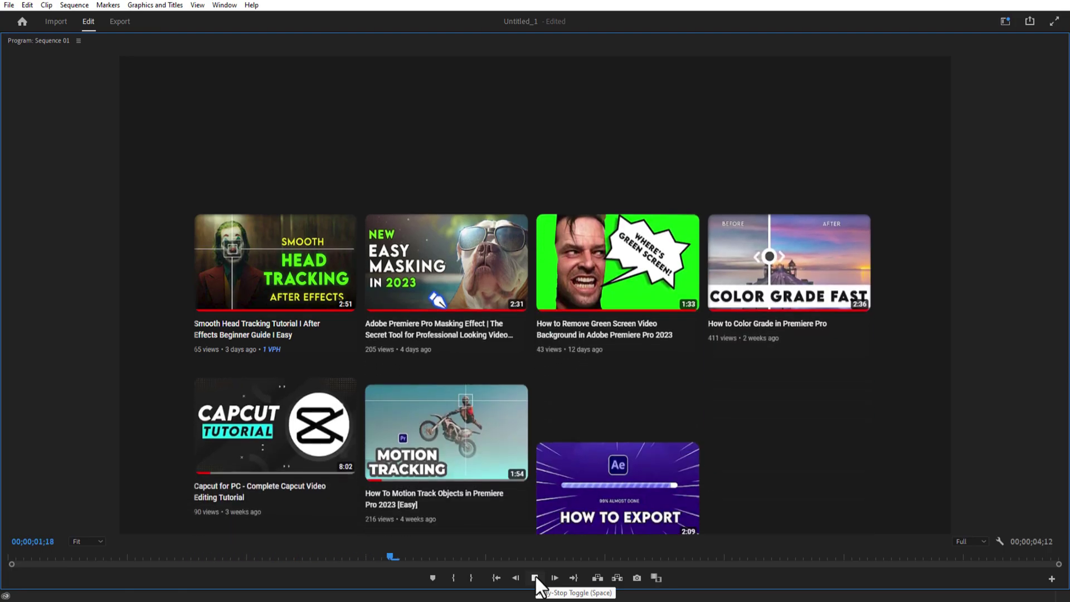
{"action": "key", "text": "grave"}
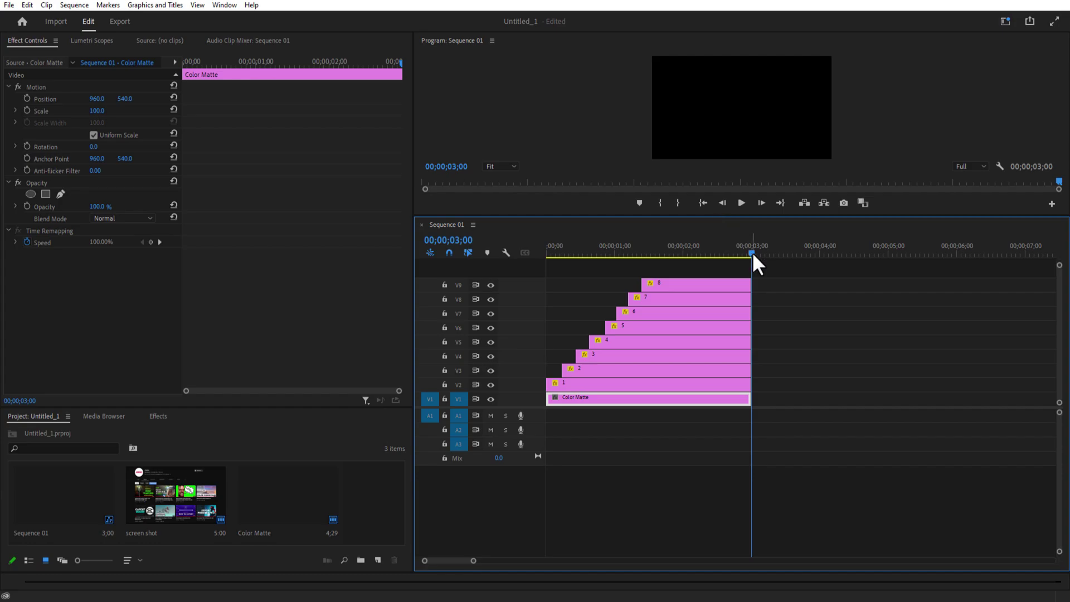
- Nest the eight numbered clips together with the color matte into a sequence named "videos"
{"action": "left_click_drag", "start_coordinate": [752, 253], "coordinate": [713, 415]}
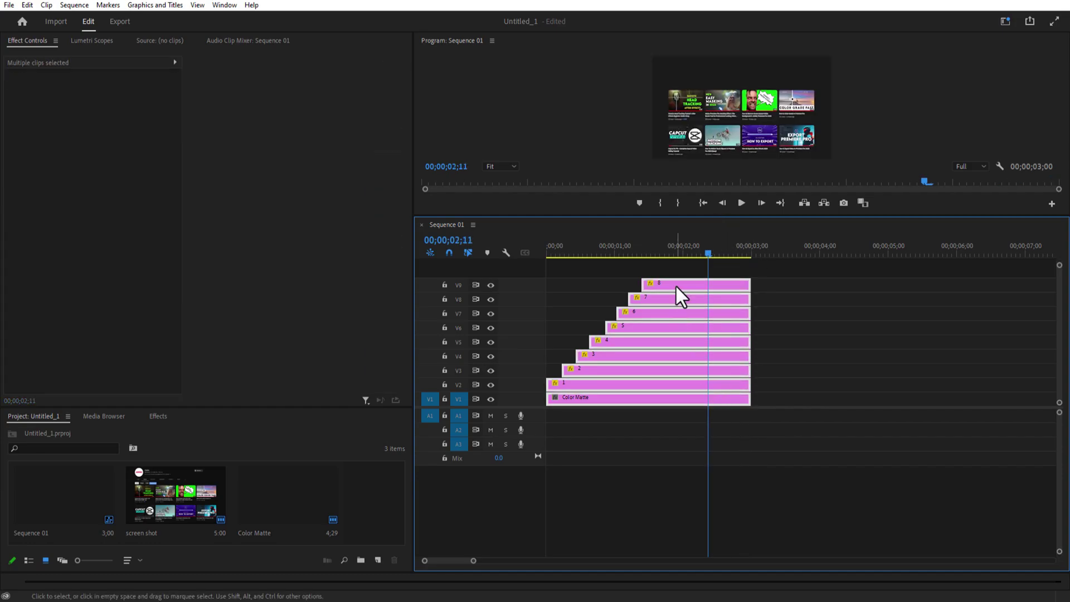
{"action": "right_click", "coordinate": [677, 283]}
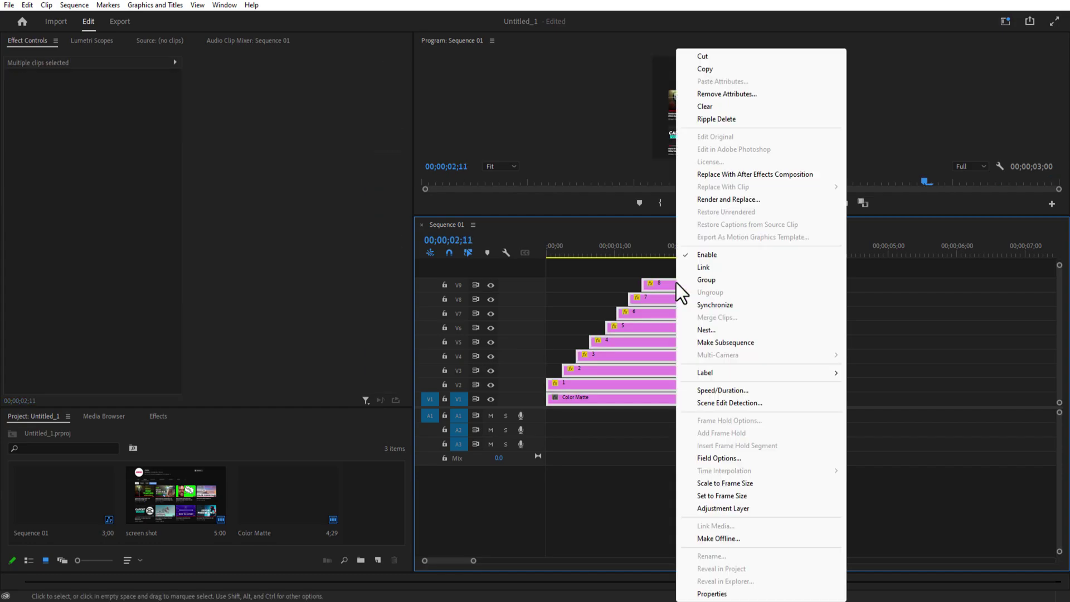
{"action": "left_click", "coordinate": [720, 329]}
{"action": "type", "text": "videos"}
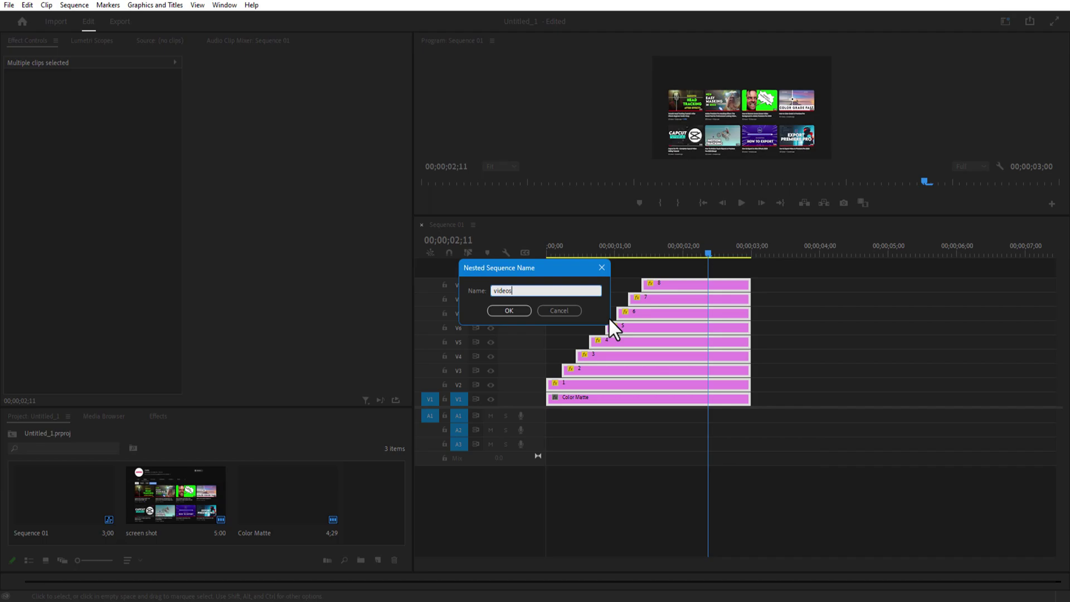
{"action": "key", "text": "Return"}
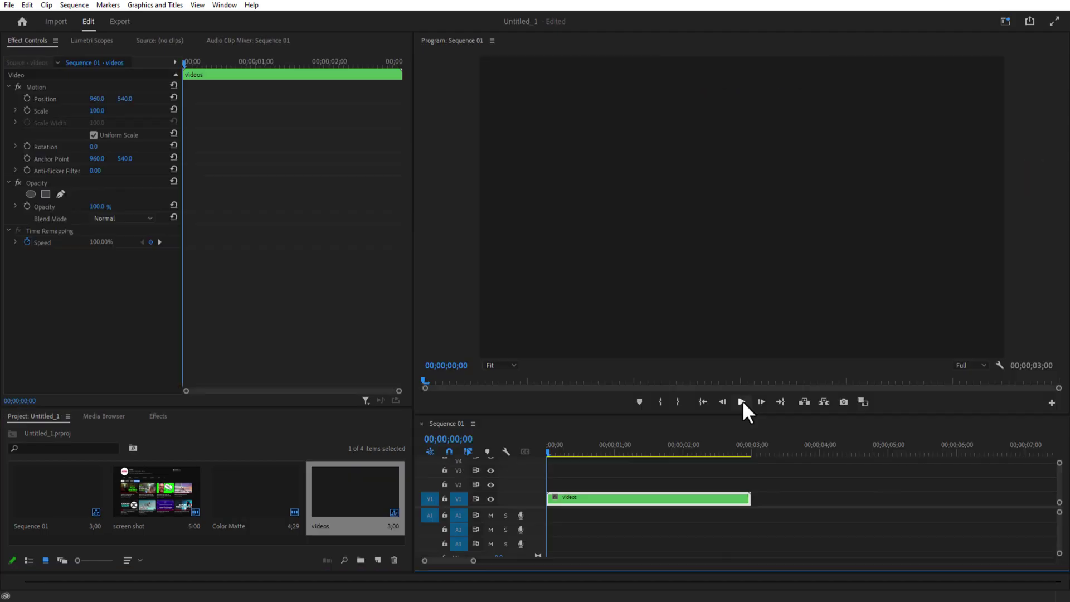
- Preview the nested clip, place the screen shot on the track above it, and trim the screen shot to end at 00;00;03;00
{"action": "left_click", "coordinate": [741, 400]}
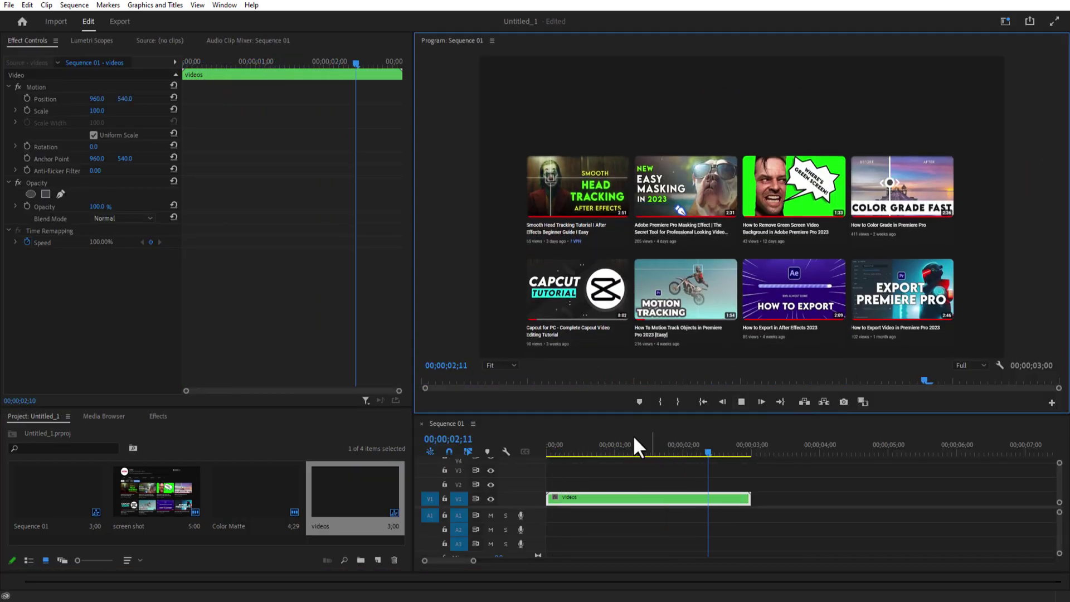
{"action": "left_click_drag", "start_coordinate": [618, 444], "coordinate": [590, 463]}
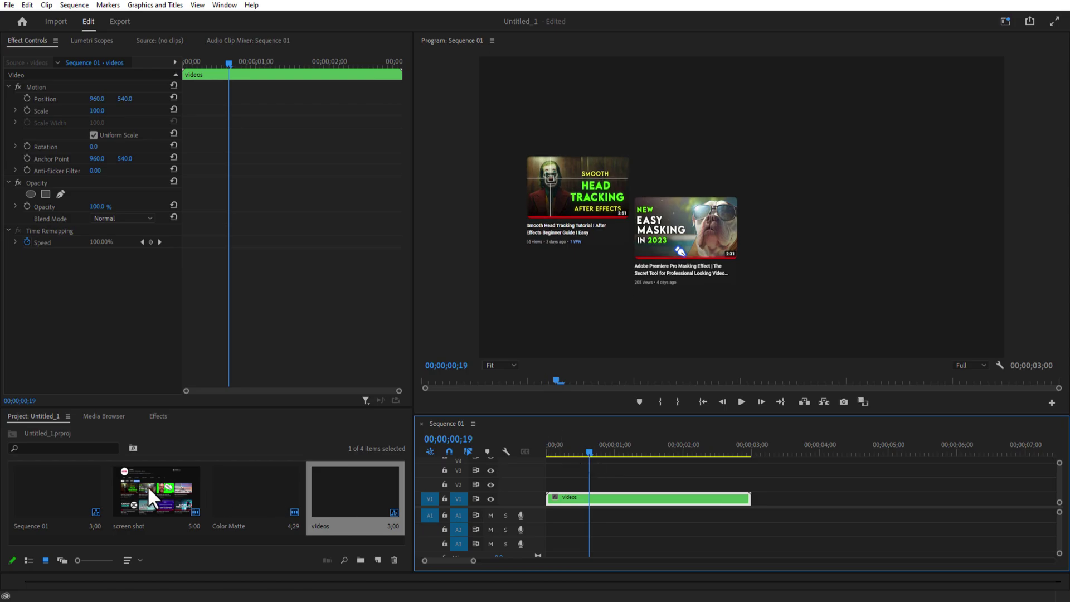
{"action": "left_click_drag", "start_coordinate": [151, 496], "coordinate": [543, 491]}
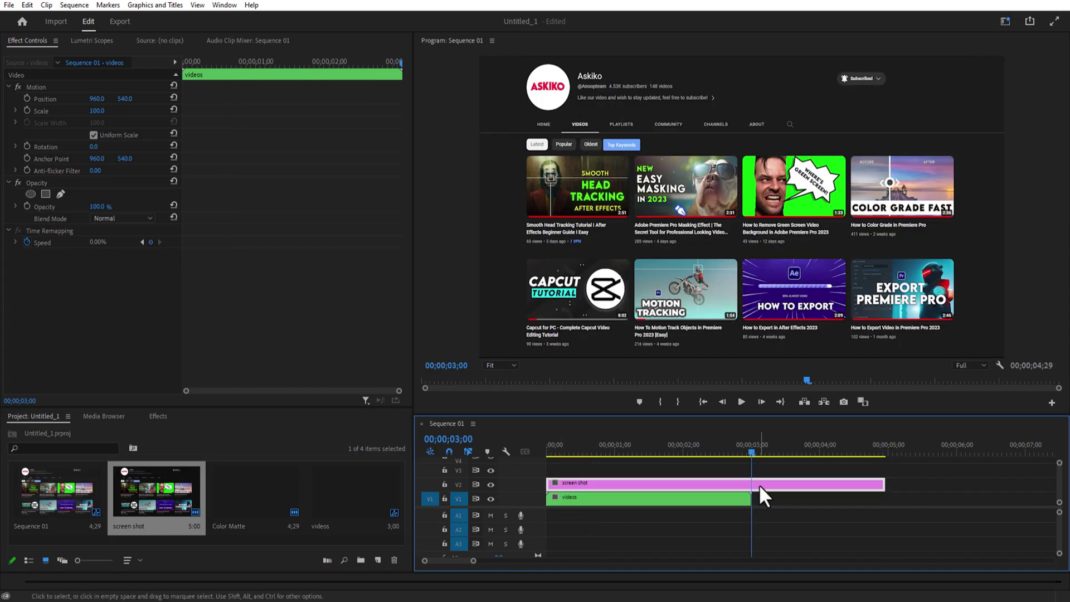
{"action": "left_click_drag", "start_coordinate": [885, 484], "coordinate": [751, 484]}
- Show the rulers and guides in the program preview
{"action": "left_click", "coordinate": [197, 5]}
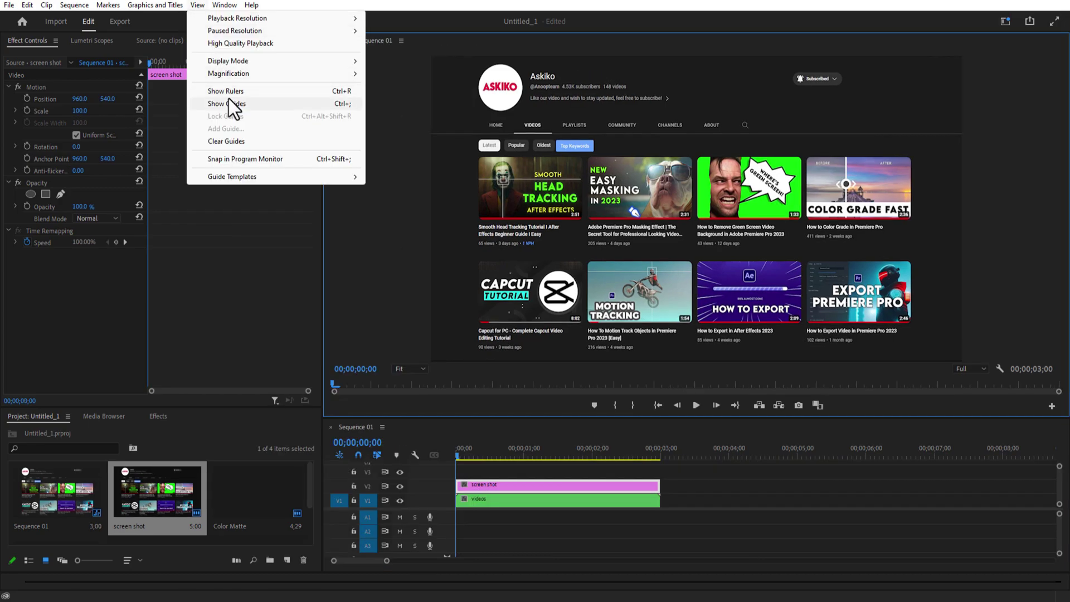
{"action": "left_click", "coordinate": [228, 99]}
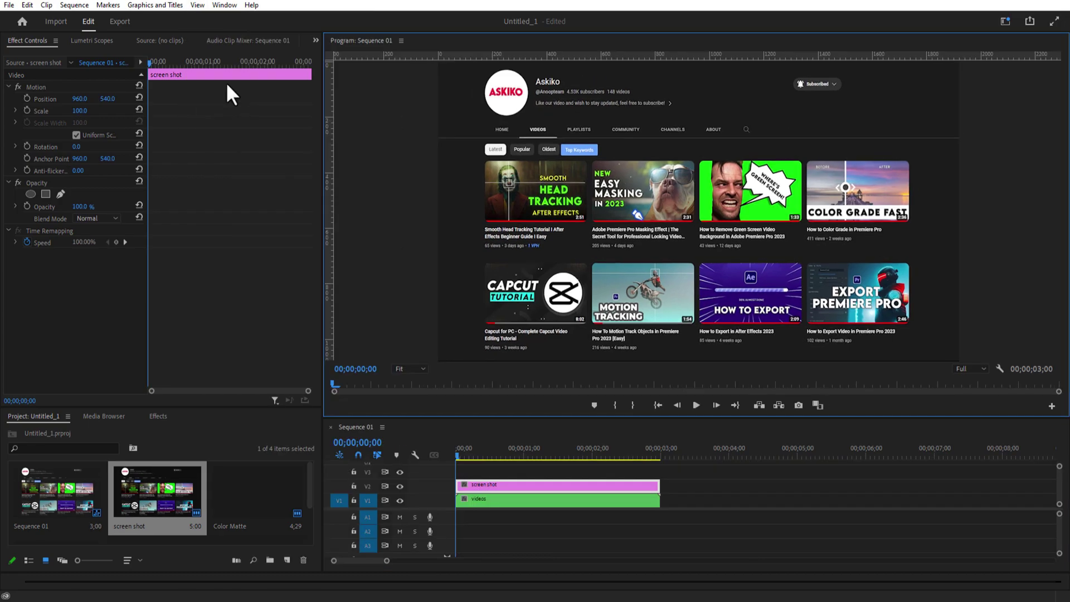
{"action": "left_click", "coordinate": [194, 9]}
{"action": "left_click", "coordinate": [222, 94]}
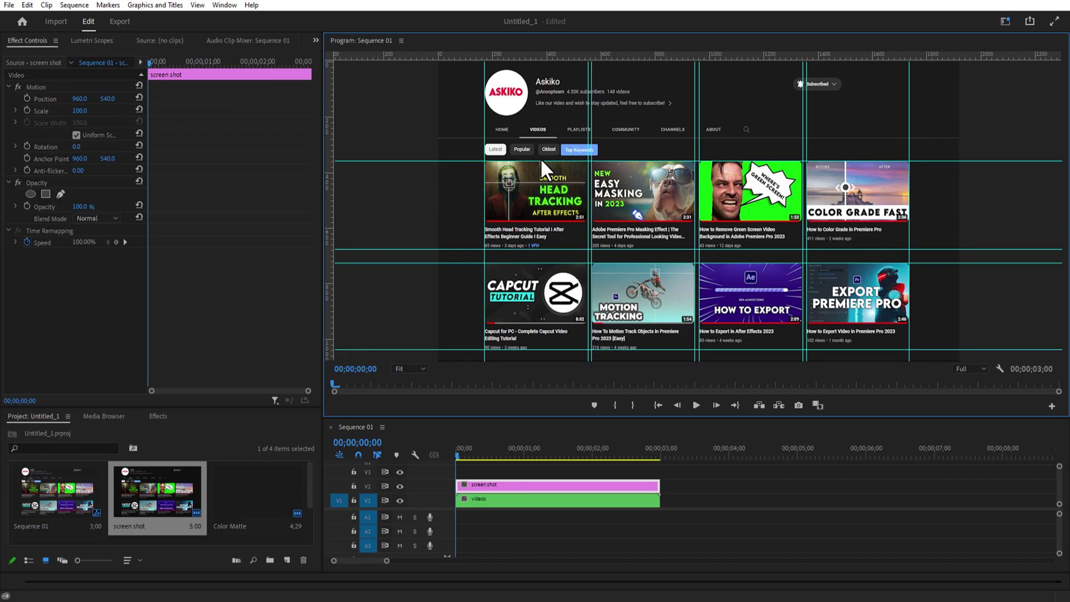
- Position guides around the channel's profile picture, its name and description text, and the Subscribed button
{"action": "left_click_drag", "start_coordinate": [517, 161], "coordinate": [522, 115]}
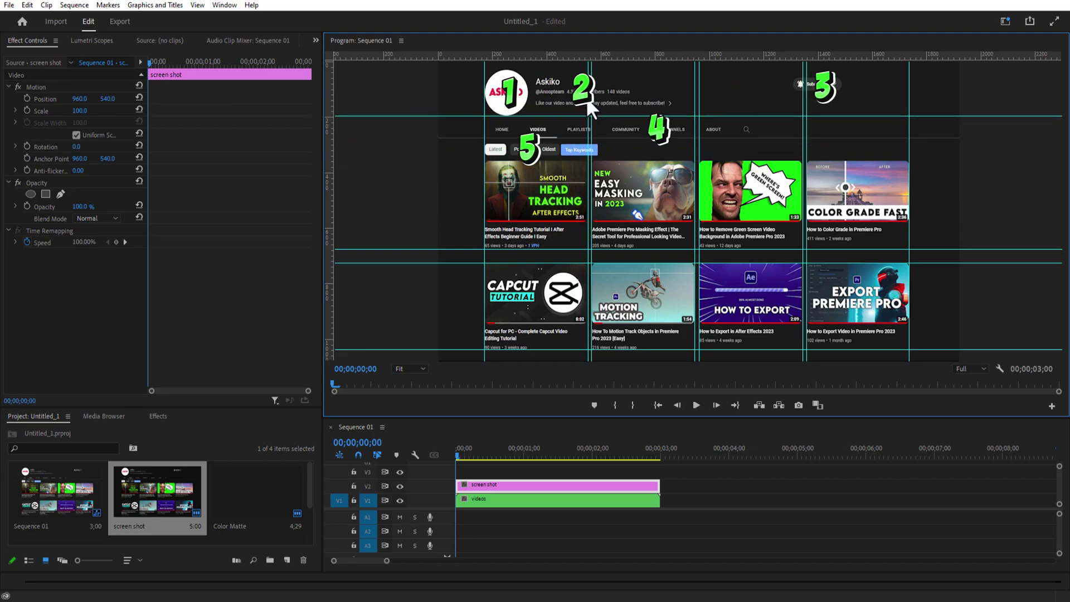
{"action": "left_click_drag", "start_coordinate": [588, 96], "coordinate": [529, 104]}
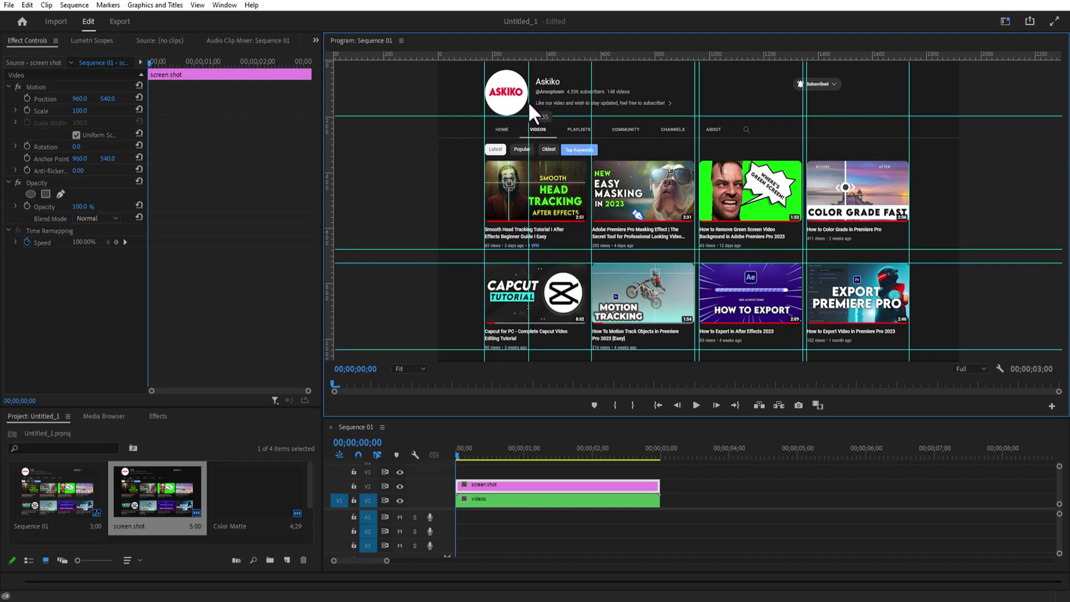
{"action": "left_click_drag", "start_coordinate": [549, 57], "coordinate": [536, 95]}
{"action": "left_click_drag", "start_coordinate": [802, 95], "coordinate": [793, 95]}
{"action": "left_click_drag", "start_coordinate": [807, 95], "coordinate": [842, 95]}
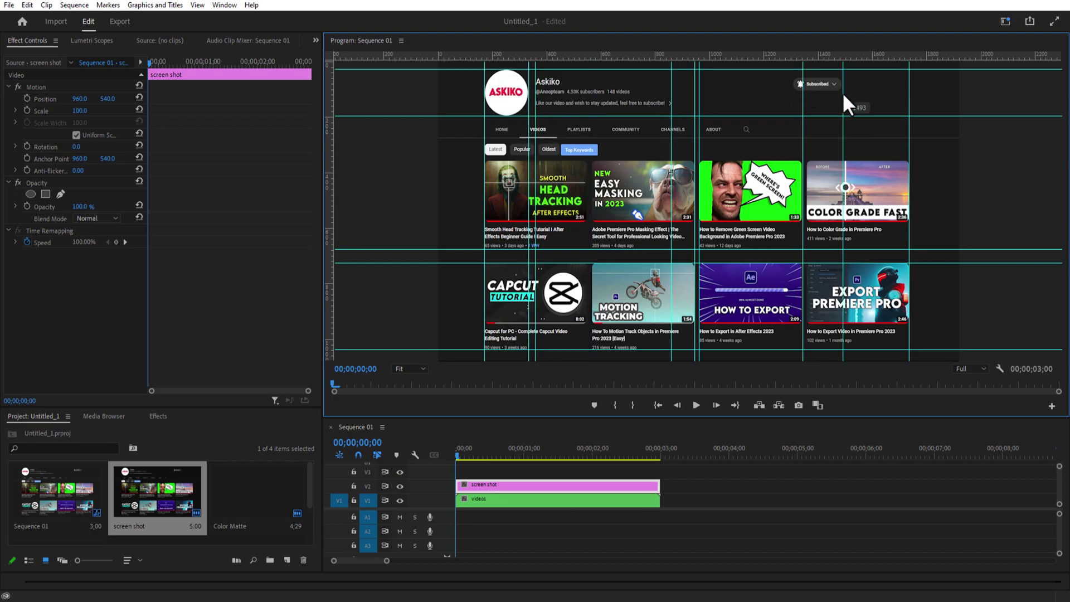
{"action": "left_click_drag", "start_coordinate": [669, 56], "coordinate": [669, 92]}
- Position horizontal guides around the channel navigation row and the row of filter buttons beneath it
{"action": "left_click_drag", "start_coordinate": [564, 116], "coordinate": [564, 126]}
{"action": "left_click_drag", "start_coordinate": [564, 249], "coordinate": [568, 139]}
{"action": "left_click_drag", "start_coordinate": [613, 56], "coordinate": [615, 156]}
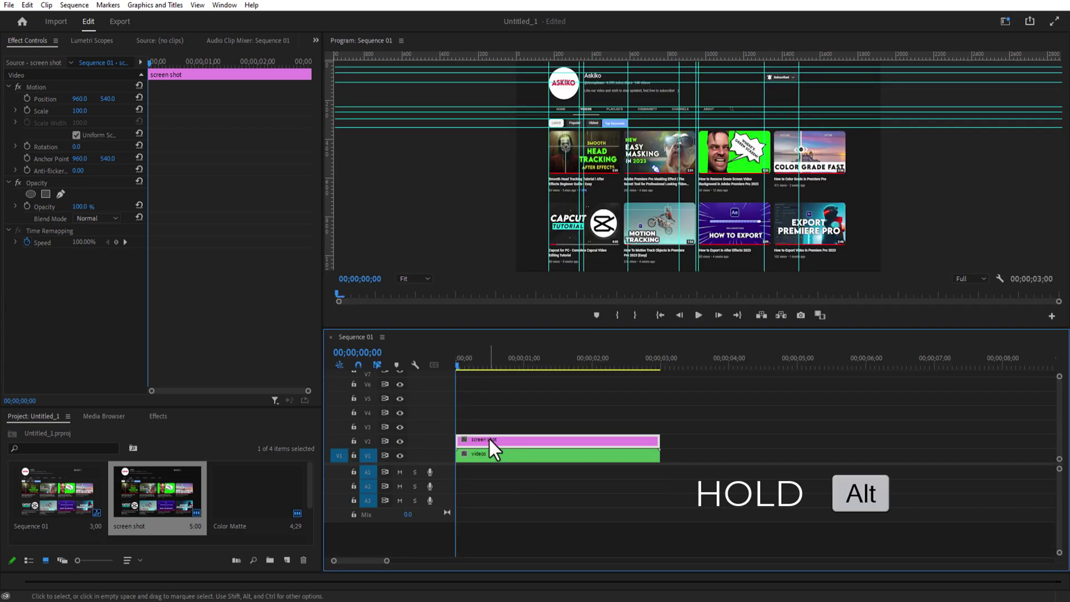
- Duplicate the screen shot clip onto the tracks above until there are five copies, and rename them 1 to 5
{"action": "left_click_drag", "start_coordinate": [488, 437], "coordinate": [496, 397]}
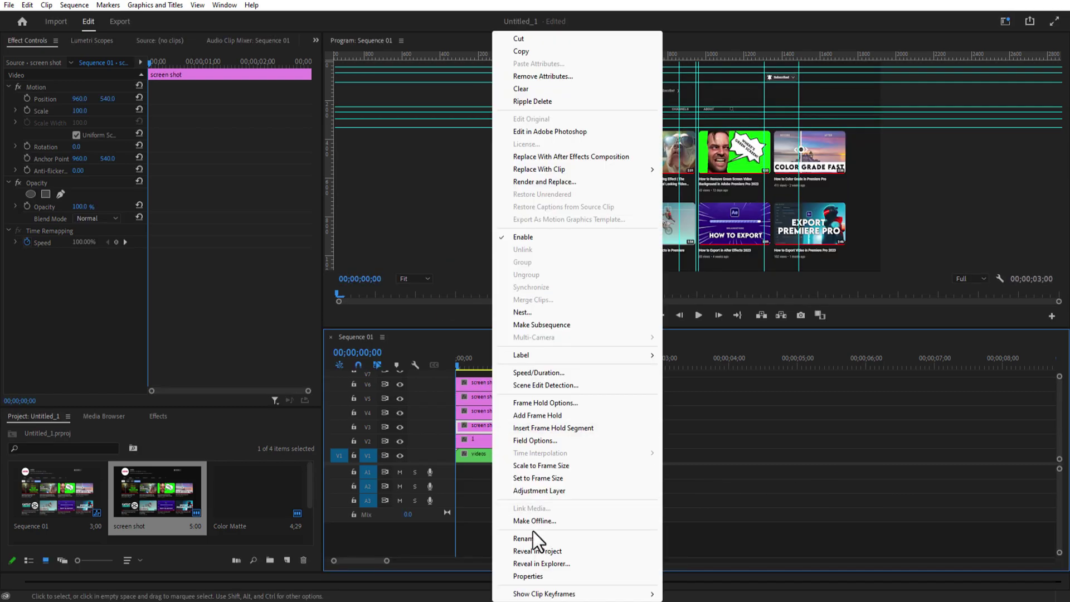
{"action": "left_click", "coordinate": [535, 538]}
{"action": "left_click", "coordinate": [543, 536]}
{"action": "type", "text": "5"}
{"action": "key", "text": "Return"}
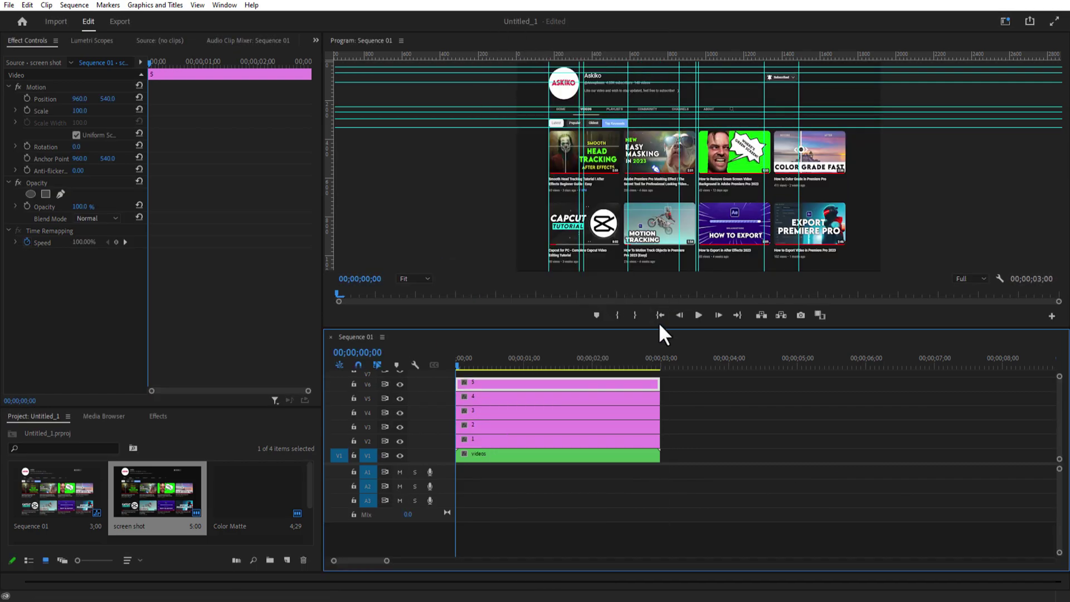
- Add an ellipse opacity mask to clip 1 and fit it around the circular profile picture using the guides
{"action": "left_click_drag", "start_coordinate": [657, 327], "coordinate": [655, 454]}
{"action": "left_click", "coordinate": [488, 507]}
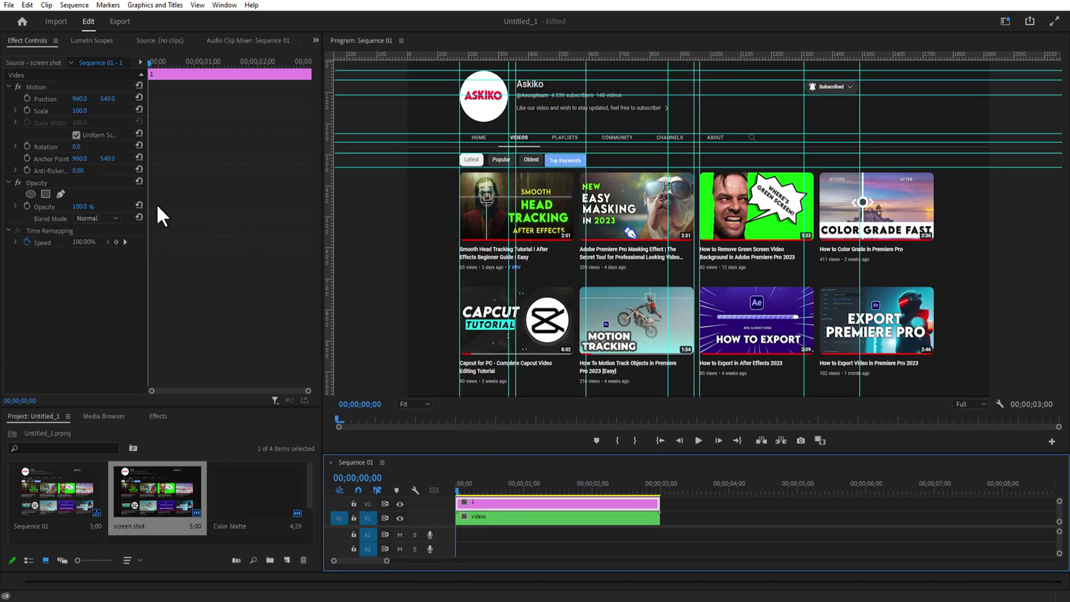
{"action": "left_click", "coordinate": [31, 193]}
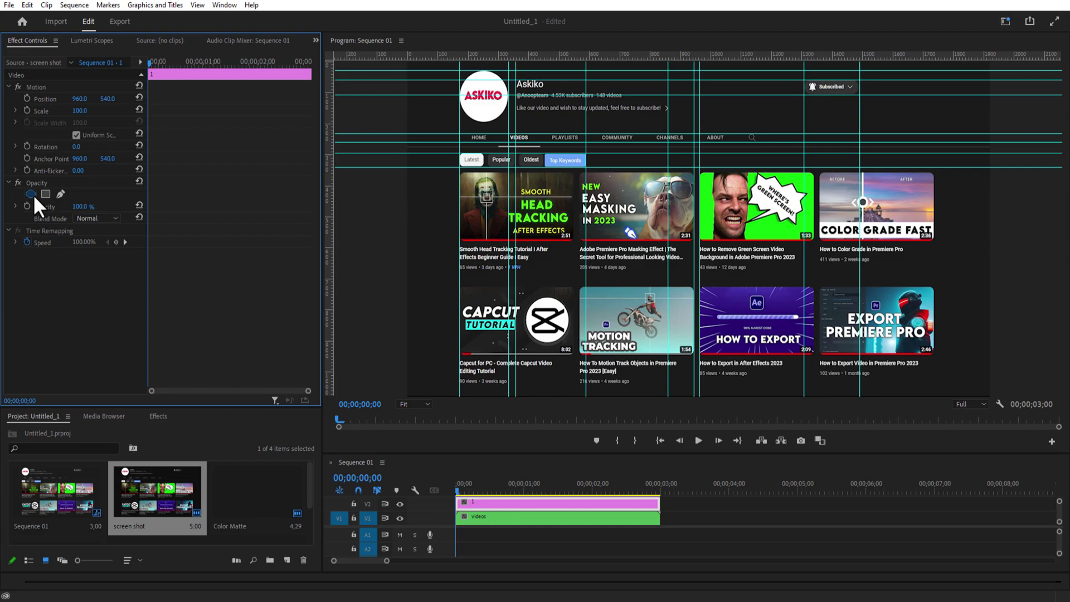
{"action": "left_click", "coordinate": [31, 193]}
{"action": "left_click_drag", "start_coordinate": [663, 219], "coordinate": [451, 145]}
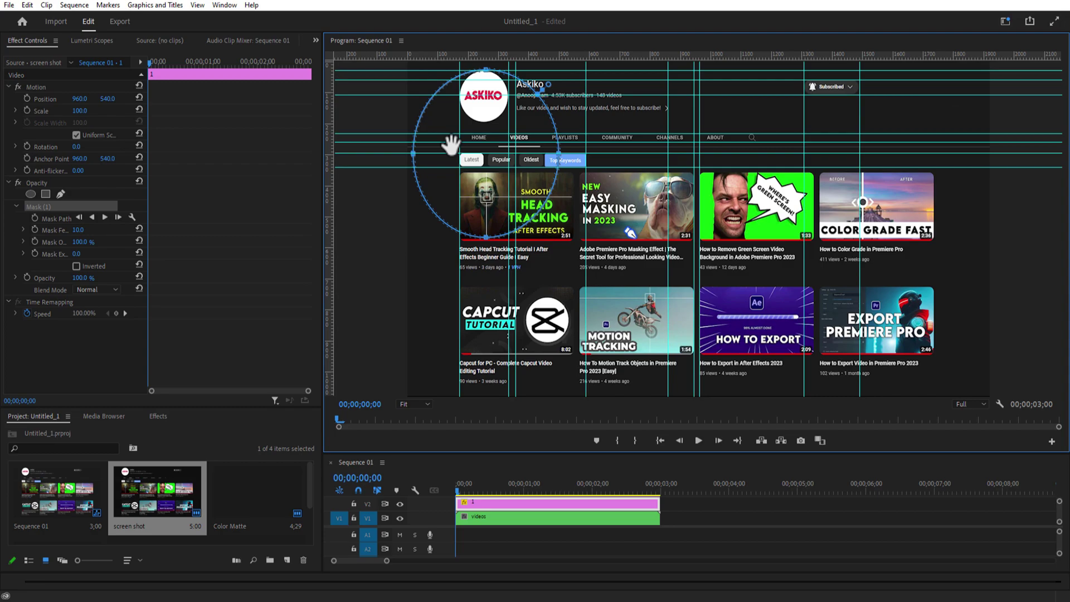
{"action": "left_click_drag", "start_coordinate": [486, 239], "coordinate": [486, 100]}
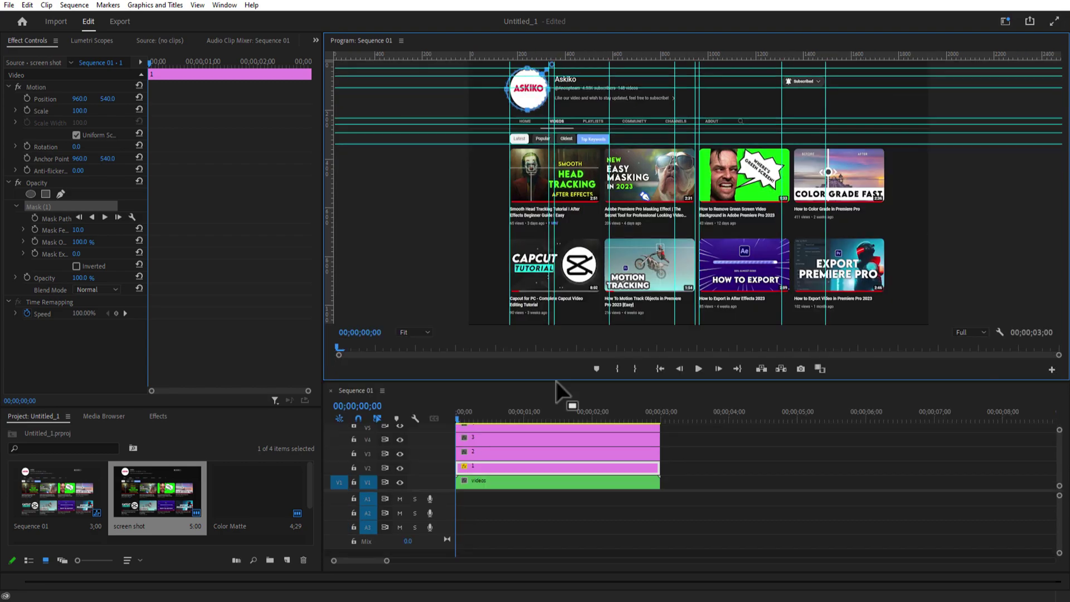
- Add a rectangular opacity mask to clip 2 and fit it around the channel name and description text
{"action": "left_click", "coordinate": [473, 452]}
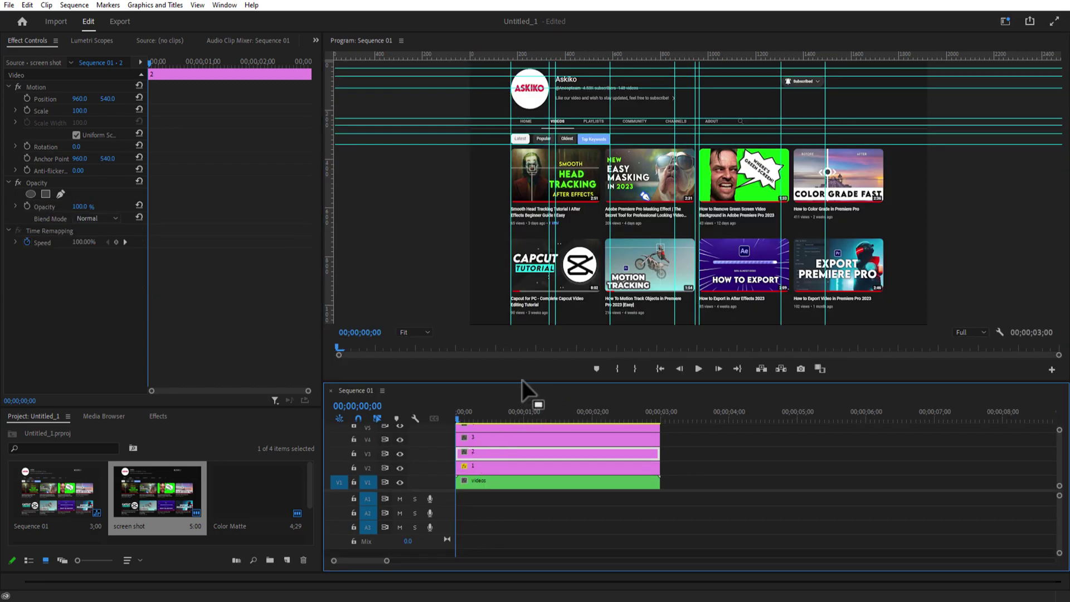
{"action": "left_click_drag", "start_coordinate": [522, 379], "coordinate": [510, 459]}
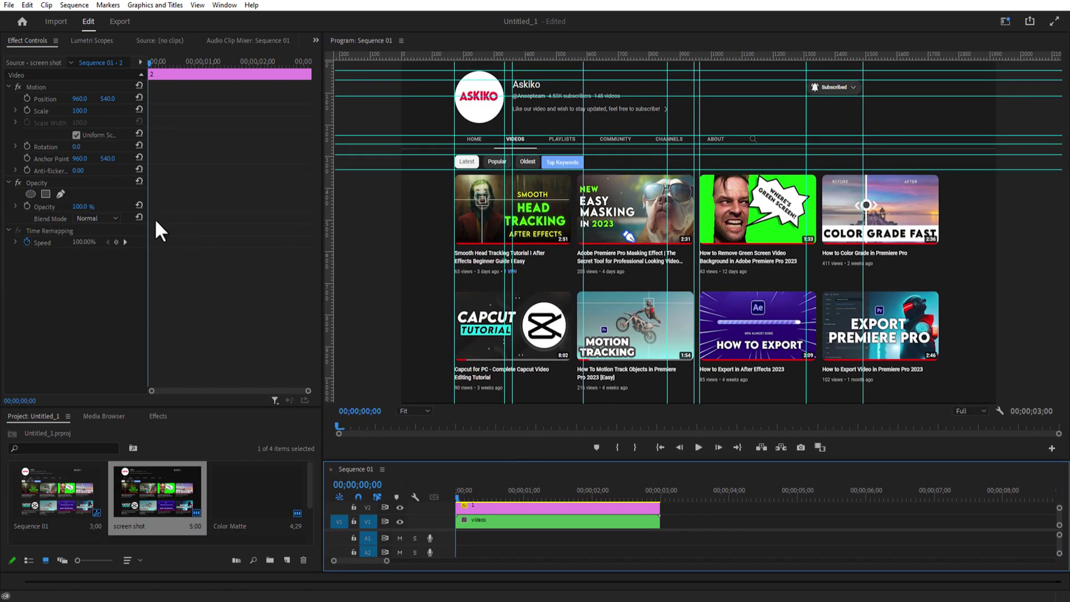
{"action": "left_click", "coordinate": [46, 195]}
{"action": "left_click_drag", "start_coordinate": [640, 215], "coordinate": [528, 105]}
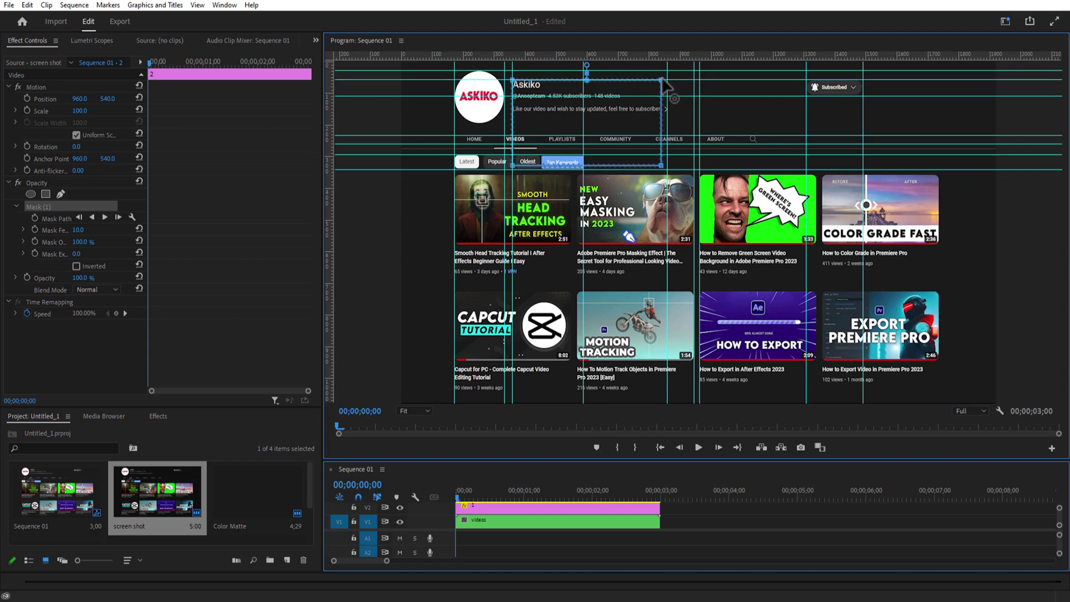
{"action": "left_click_drag", "start_coordinate": [662, 81], "coordinate": [667, 81]}
{"action": "left_click_drag", "start_coordinate": [662, 166], "coordinate": [667, 116]}
- Add a rectangular opacity mask to clip 3 and fit it around the Subscribed button
{"action": "left_click_drag", "start_coordinate": [532, 460], "coordinate": [532, 365]}
{"action": "left_click", "coordinate": [530, 431]}
{"action": "left_click_drag", "start_coordinate": [532, 366], "coordinate": [532, 450]}
{"action": "left_click", "coordinate": [45, 194]}
{"action": "left_click_drag", "start_coordinate": [698, 229], "coordinate": [836, 117]}
{"action": "left_click_drag", "start_coordinate": [802, 162], "coordinate": [806, 95]}
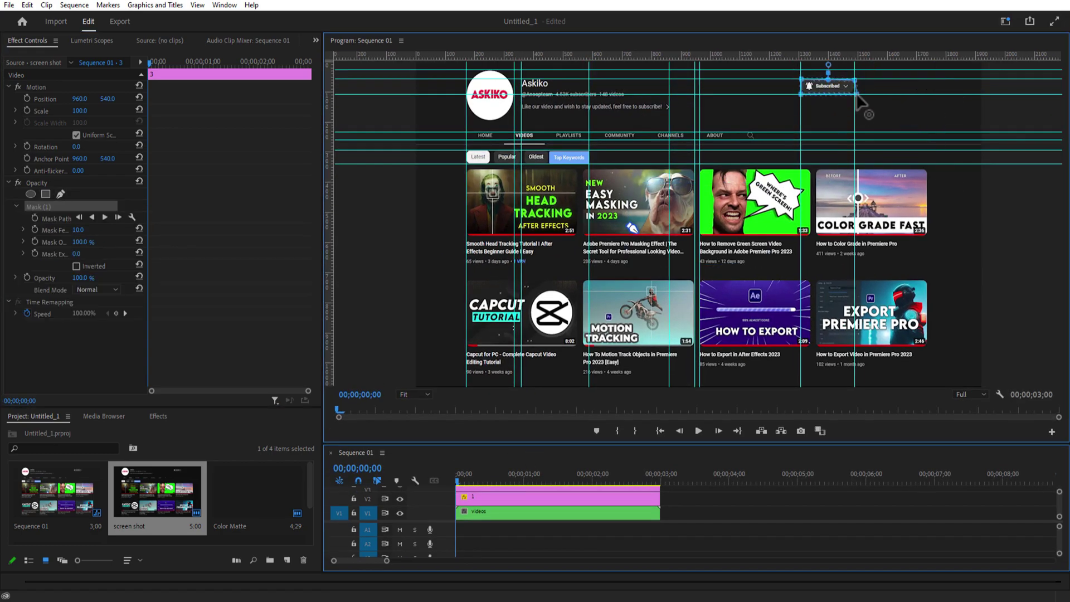
- Add rectangular opacity masks to clip 4 around the channel navigation row and to clip 5 around the filter buttons
{"action": "left_click", "coordinate": [513, 417]}
{"action": "left_click_drag", "start_coordinate": [529, 451], "coordinate": [506, 422]}
{"action": "left_click", "coordinate": [46, 194]}
{"action": "left_click_drag", "start_coordinate": [611, 155], "coordinate": [482, 127]}
{"action": "left_click_drag", "start_coordinate": [786, 155], "coordinate": [762, 127]}
{"action": "left_click_drag", "start_coordinate": [786, 271], "coordinate": [763, 135]}
{"action": "left_click_drag", "start_coordinate": [611, 271], "coordinate": [483, 134]}
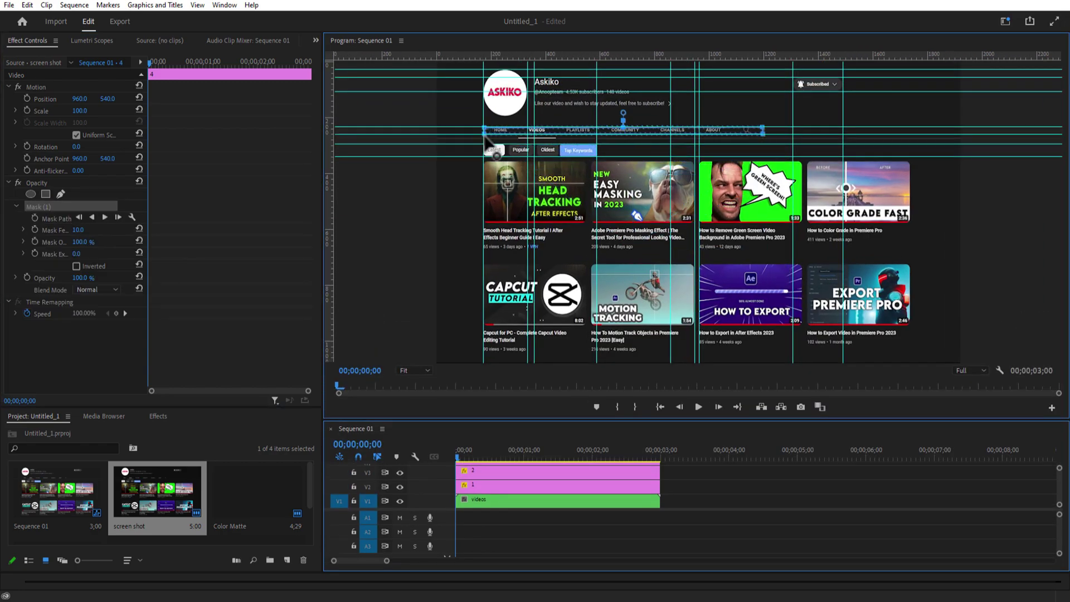
{"action": "left_click_drag", "start_coordinate": [484, 421], "coordinate": [529, 348]}
{"action": "left_click", "coordinate": [482, 385]}
- Keyframe clip 1's horizontal Position from 527 at 00;00;00;00 to 963 at 00;00;00;20 so the profile picture slides in
{"action": "left_click", "coordinate": [468, 451]}
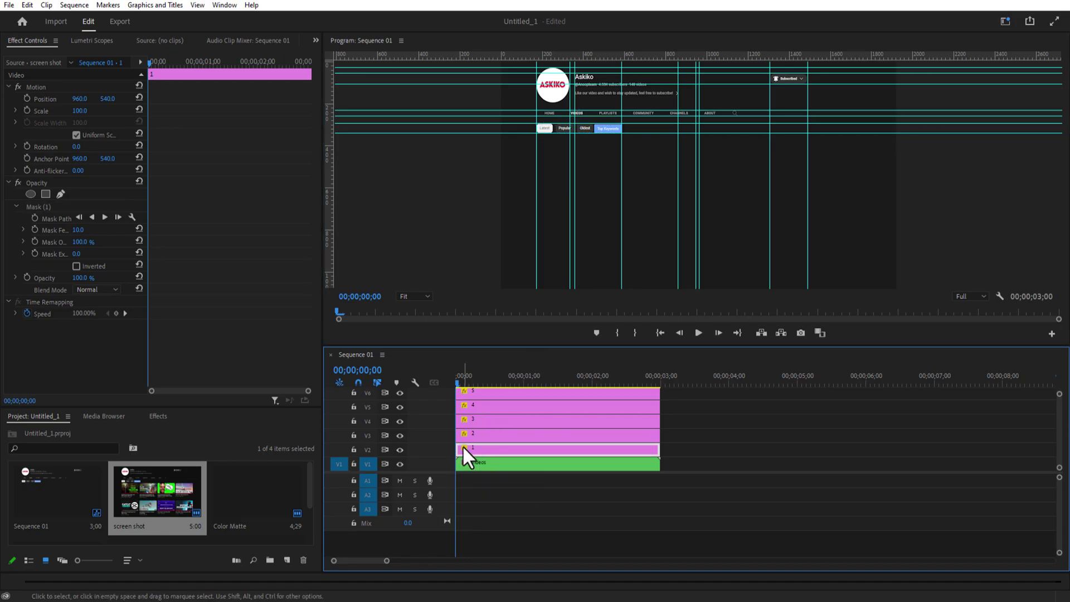
{"action": "left_click", "coordinate": [25, 98]}
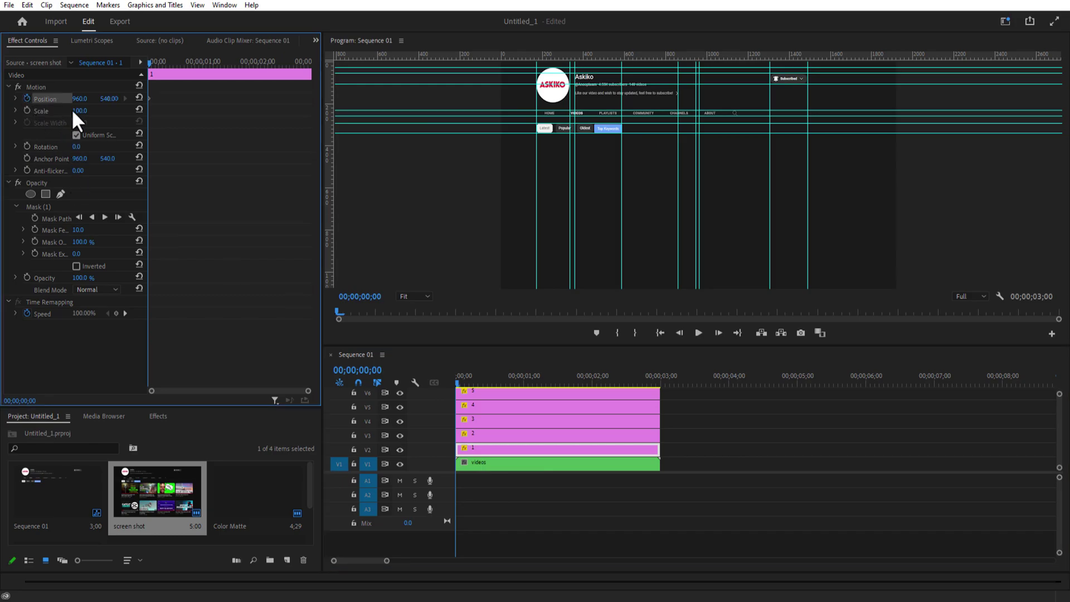
{"action": "left_click_drag", "start_coordinate": [79, 99], "coordinate": [0, 98]}
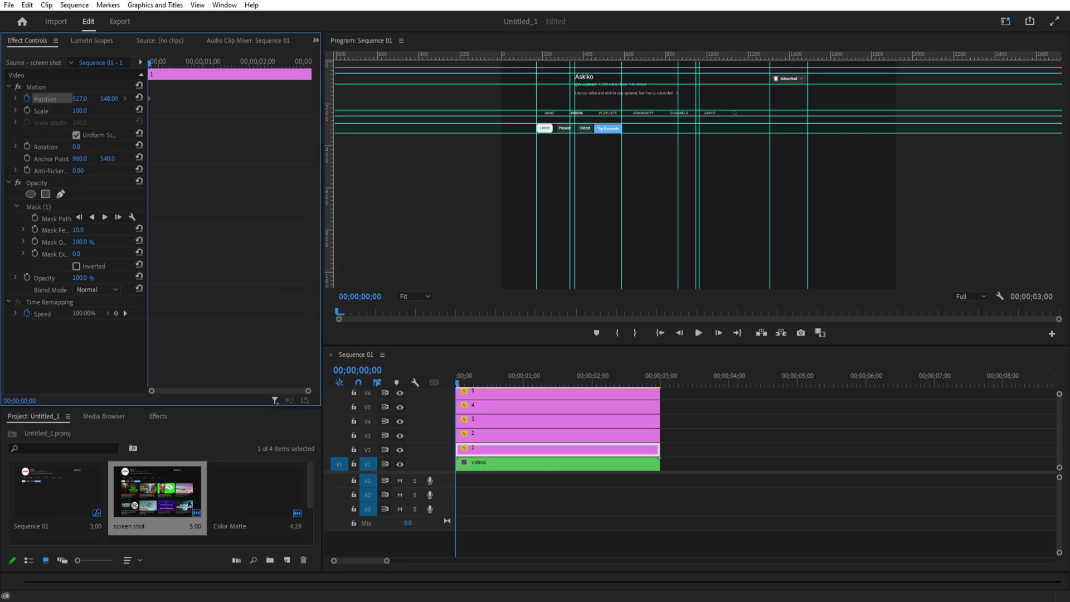
{"action": "left_click", "coordinate": [460, 382]}
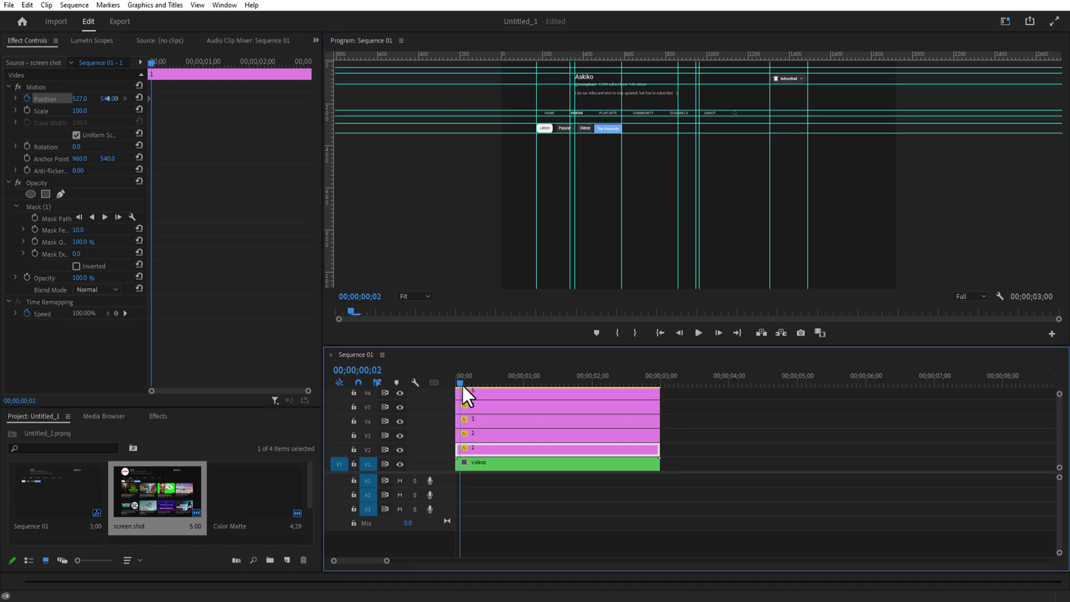
{"action": "left_click_drag", "start_coordinate": [462, 383], "coordinate": [503, 396]}
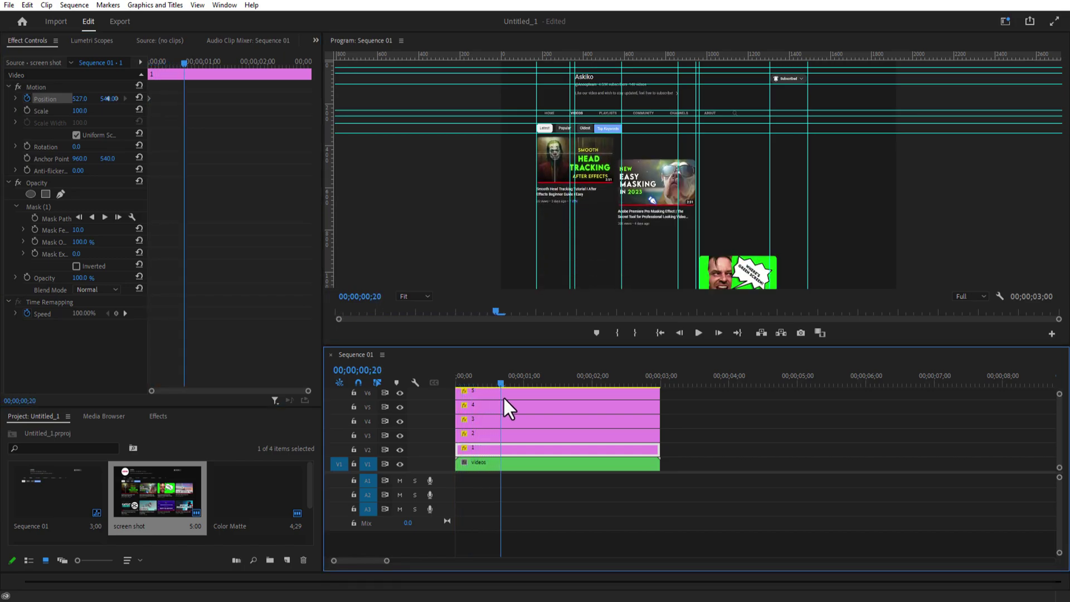
{"action": "left_click_drag", "start_coordinate": [80, 99], "coordinate": [94, 99]}
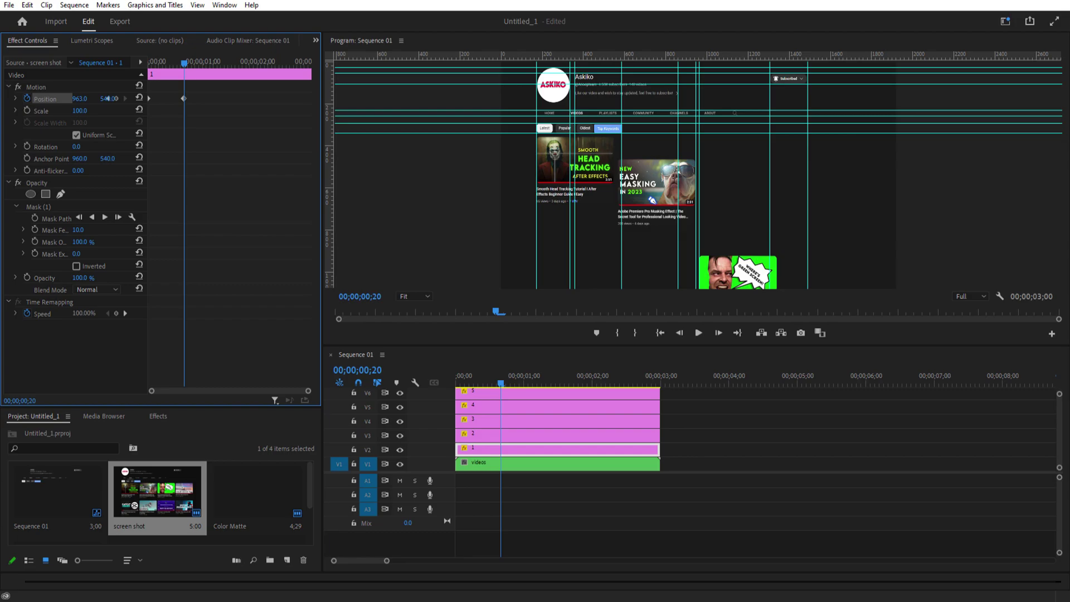
- Keyframe clip 2's horizontal Position from 2690 at 00;00;00;00 back to its original place at 00;00;00;20 so the channel name and description slide in
{"action": "left_click", "coordinate": [480, 433]}
{"action": "key", "text": "Home"}
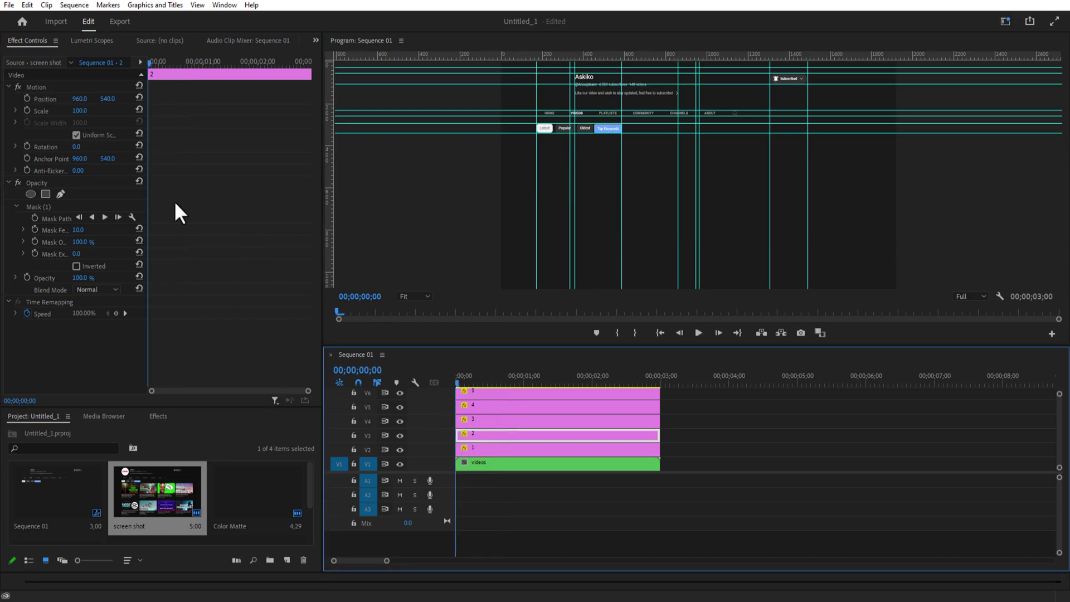
{"action": "left_click", "coordinate": [32, 98]}
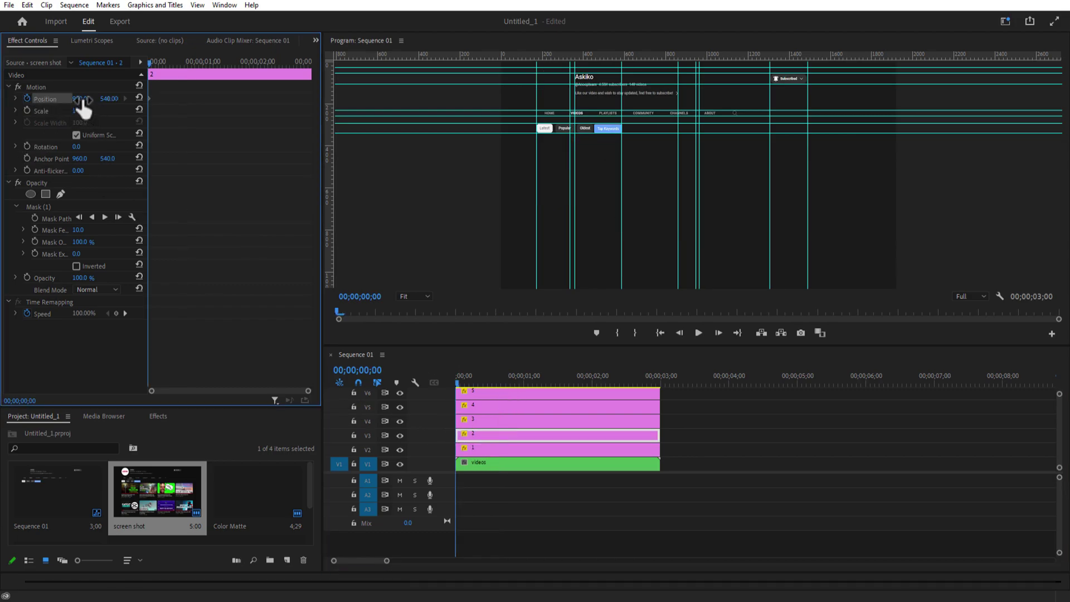
{"action": "left_click_drag", "start_coordinate": [83, 99], "coordinate": [1031, 99]}
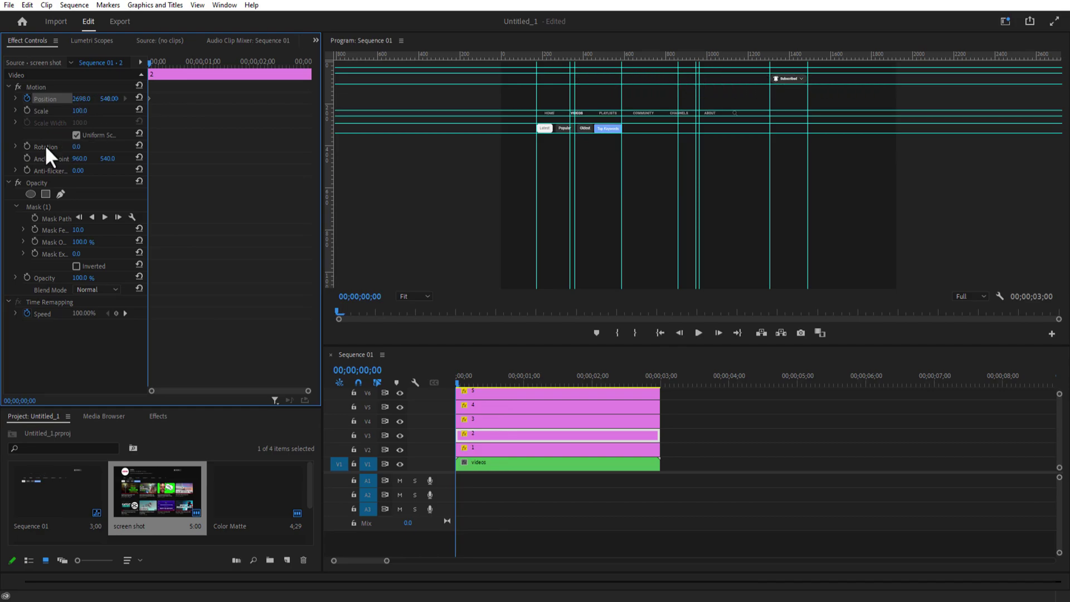
{"action": "left_click_drag", "start_coordinate": [457, 378], "coordinate": [502, 381]}
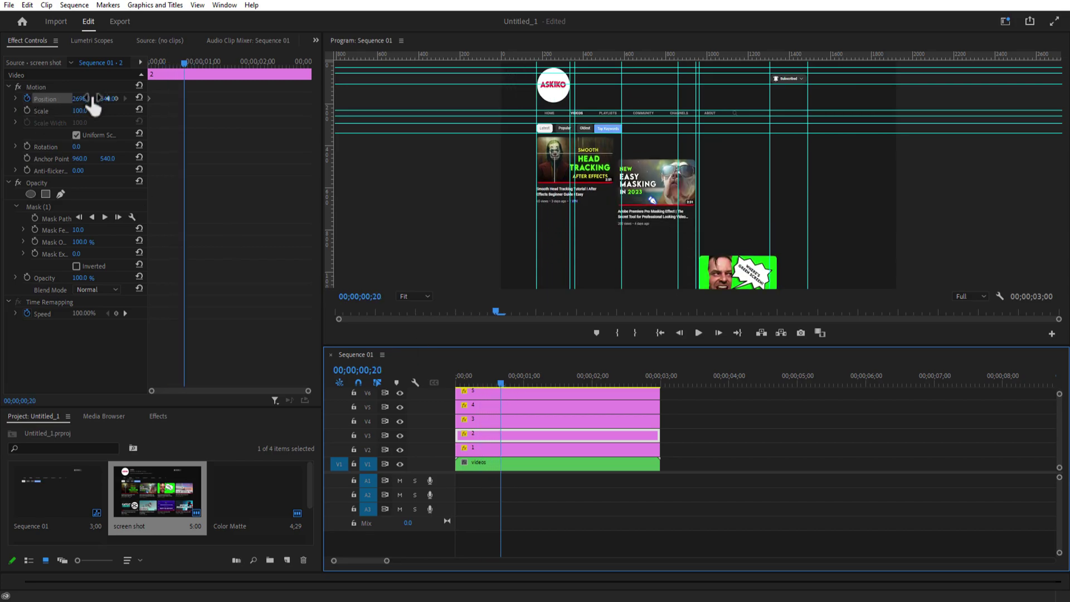
{"action": "left_click_drag", "start_coordinate": [91, 99], "coordinate": [0, 99]}
{"action": "left_click_drag", "start_coordinate": [81, 99], "coordinate": [0, 99]}
- Keyframe clip 3's Position from off-screen at 00;00;00;00 to its original place at 00;00;00;20 so the Subscribed button slides in
{"action": "left_click", "coordinate": [524, 421]}
{"action": "mouse_move", "coordinate": [501, 382]}
{"action": "left_mouse_down"}
{"action": "mouse_move", "coordinate": [456, 383]}
{"action": "mouse_move", "coordinate": [500, 384]}
{"action": "left_mouse_up"}
{"action": "left_click", "coordinate": [27, 99]}
{"action": "mouse_move", "coordinate": [107, 98]}
{"action": "left_mouse_down"}
{"action": "mouse_move", "coordinate": [88, 99]}
{"action": "mouse_move", "coordinate": [108, 98]}
{"action": "left_mouse_up"}
- Keyframe clip 4's horizontal Position from -265 at 00;00;00;00 to its original place at 00;00;00;20 so the navigation row slides in
{"action": "left_click", "coordinate": [471, 408]}
{"action": "mouse_move", "coordinate": [500, 382]}
{"action": "left_mouse_down"}
{"action": "mouse_move", "coordinate": [456, 383]}
{"action": "mouse_move", "coordinate": [501, 389]}
{"action": "left_mouse_up"}
{"action": "left_click", "coordinate": [27, 99]}
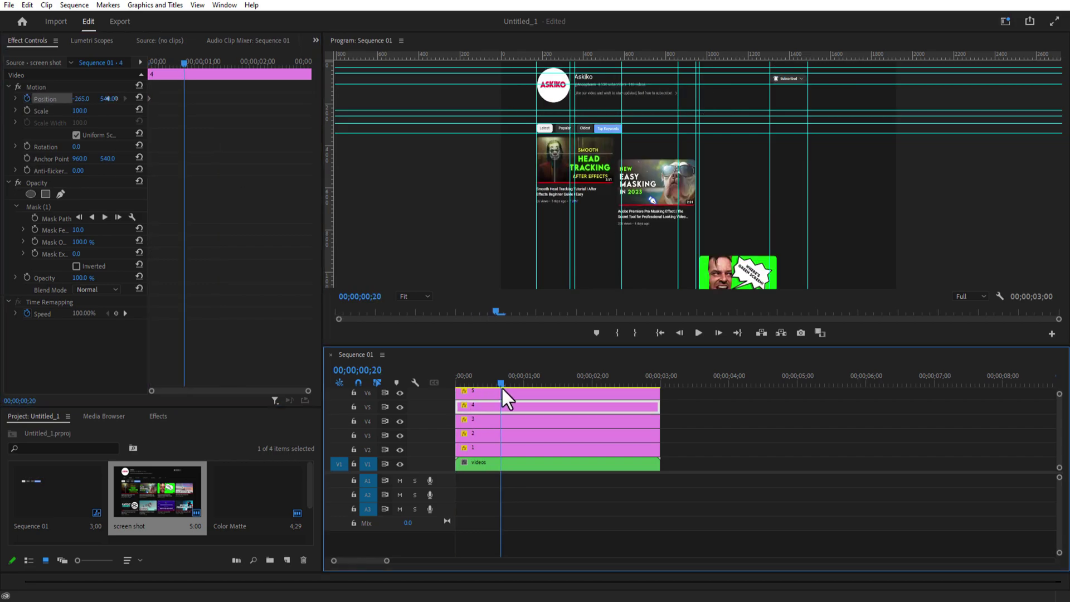
{"action": "left_click_drag", "start_coordinate": [79, 98], "coordinate": [61, 99]}
- Keyframe clip 5's horizontal Position from 2805 at 00;00;00;00 to 960 at 00;00;00;20 so the filter buttons slide in
{"action": "left_click_drag", "start_coordinate": [501, 382], "coordinate": [456, 382]}
{"action": "left_click", "coordinate": [471, 392]}
- Play the sequence from the beginning to preview the header elements and video tiles sliding in
{"action": "left_click", "coordinate": [698, 333]}
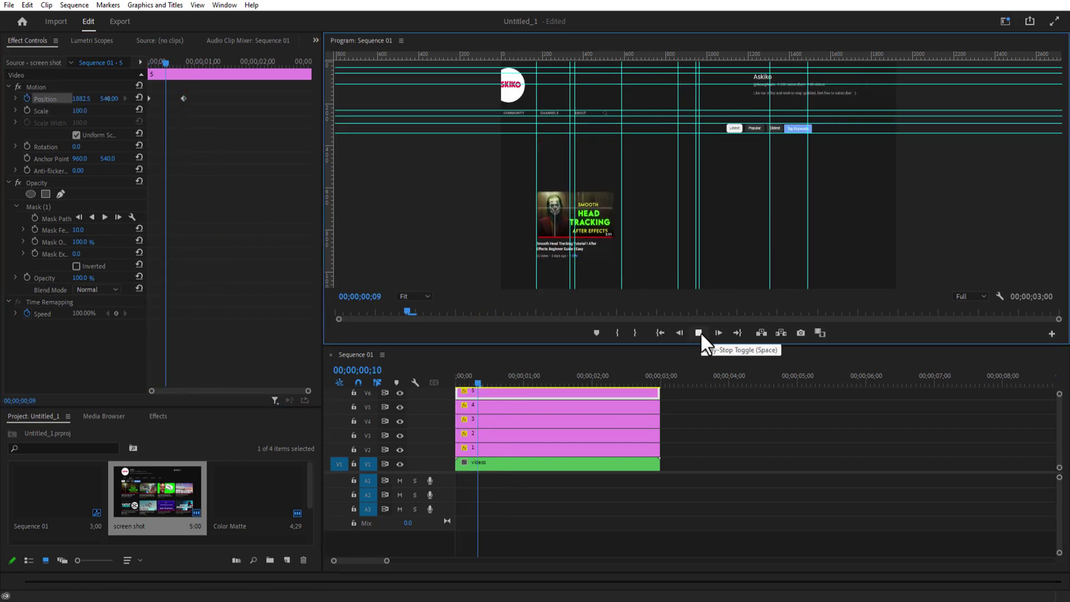
{"action": "key", "text": "Home"}
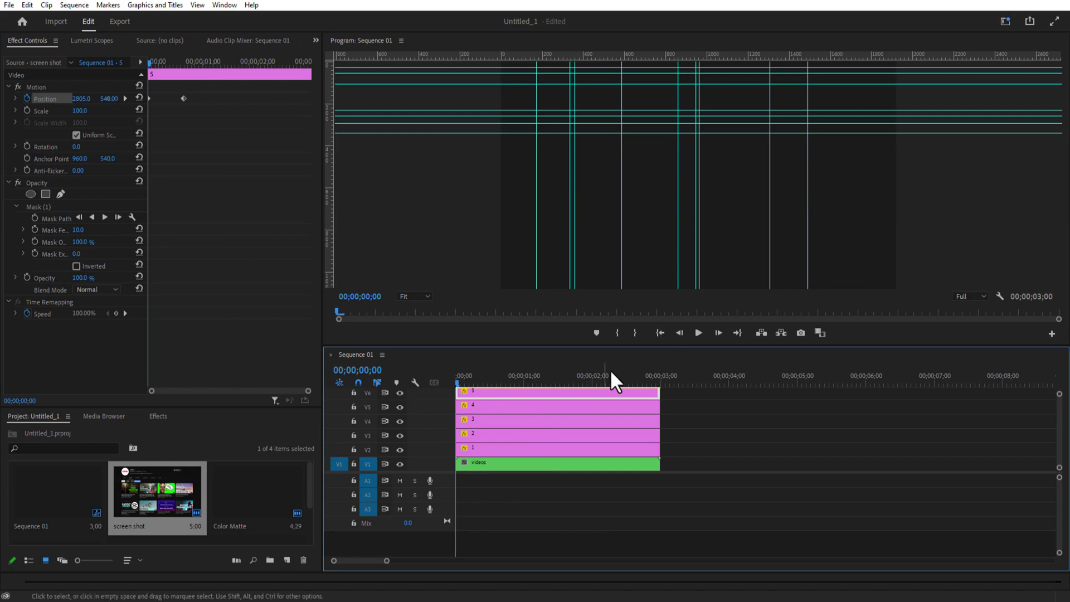
{"action": "left_click", "coordinate": [699, 333]}
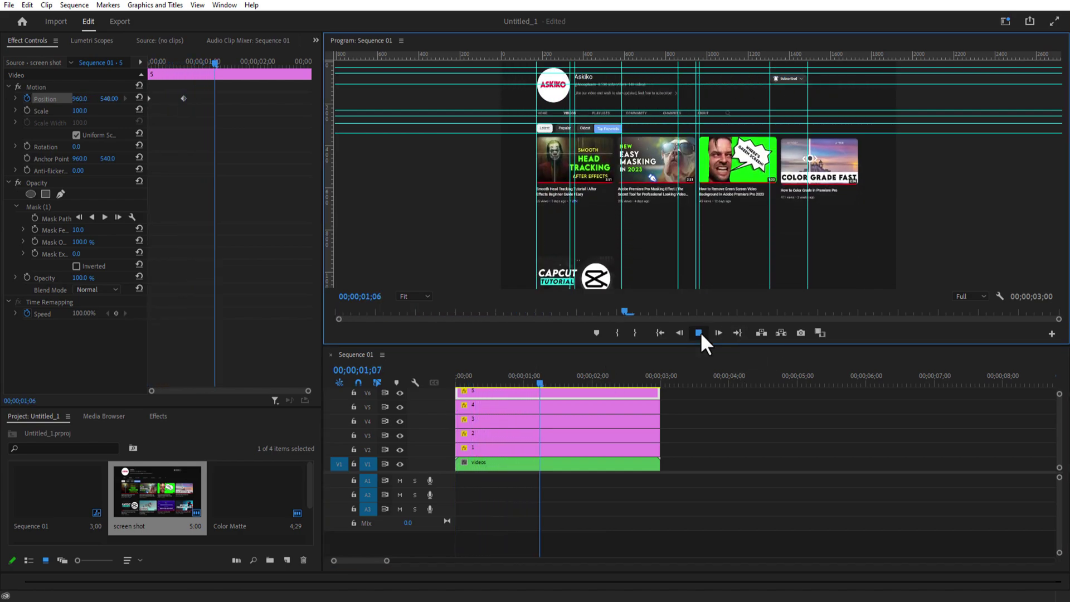
{"action": "left_click_drag", "start_coordinate": [554, 379], "coordinate": [452, 393]}
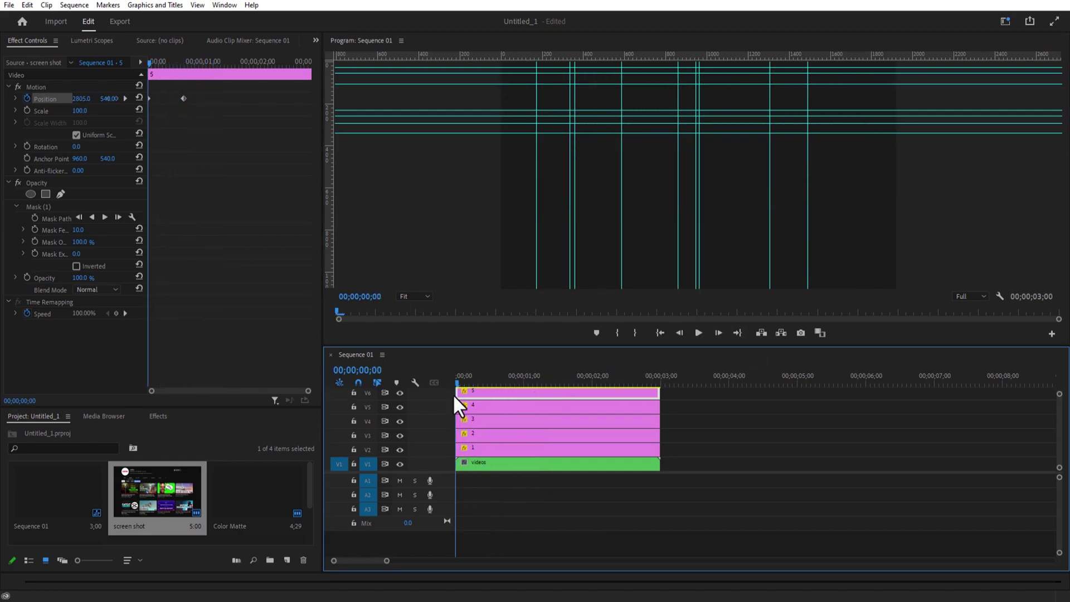
{"action": "left_click", "coordinate": [698, 334]}
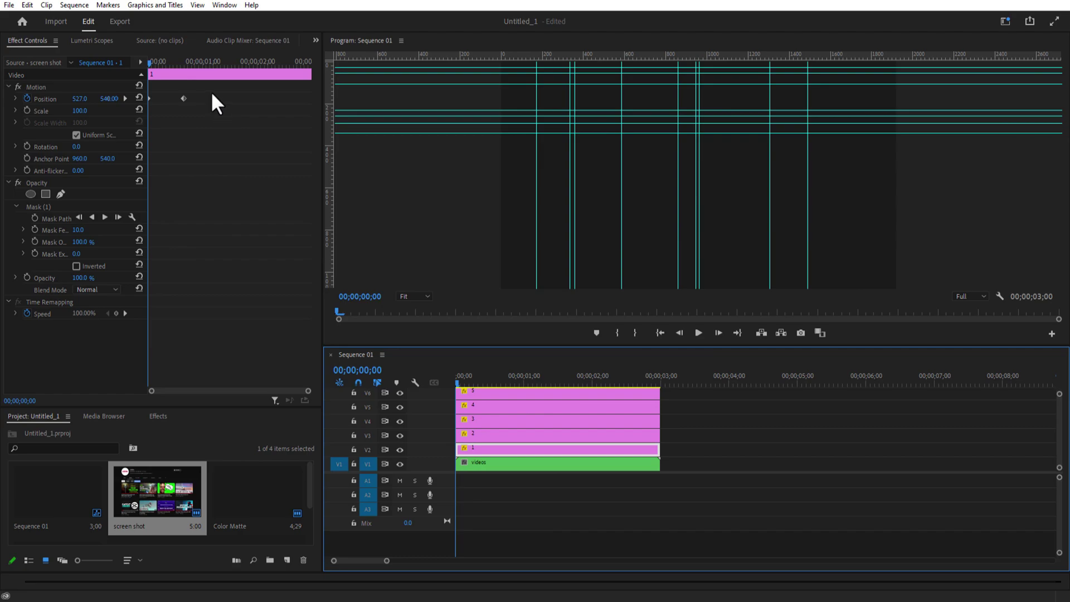
- Ease the Position keyframes of clips 1 and 2 and shape their velocity curves for a fast start and a slow finish
{"action": "left_click_drag", "start_coordinate": [211, 92], "coordinate": [143, 104]}
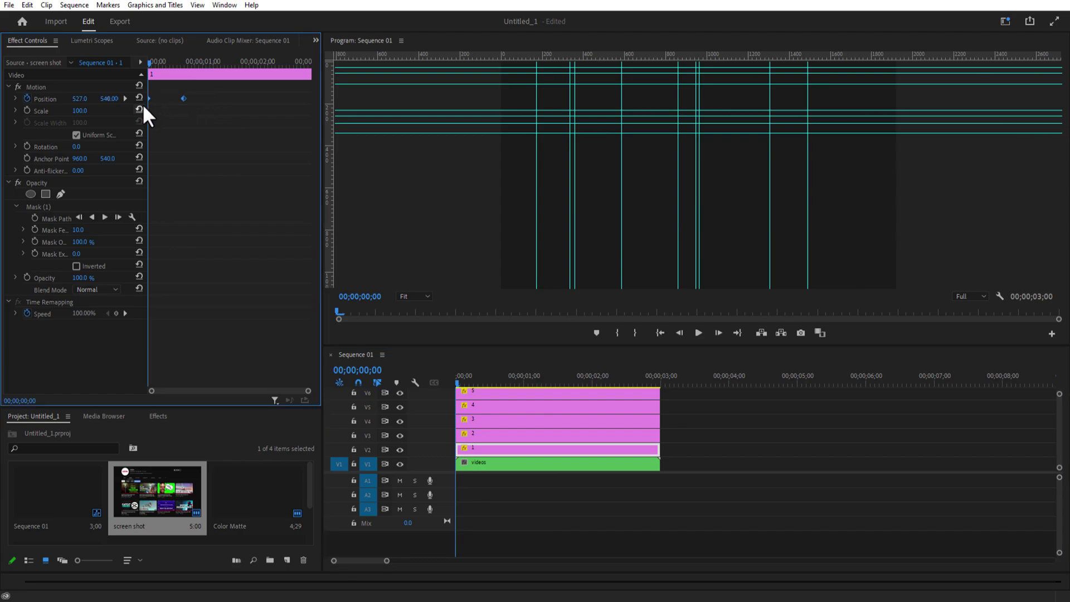
{"action": "right_click", "coordinate": [183, 98]}
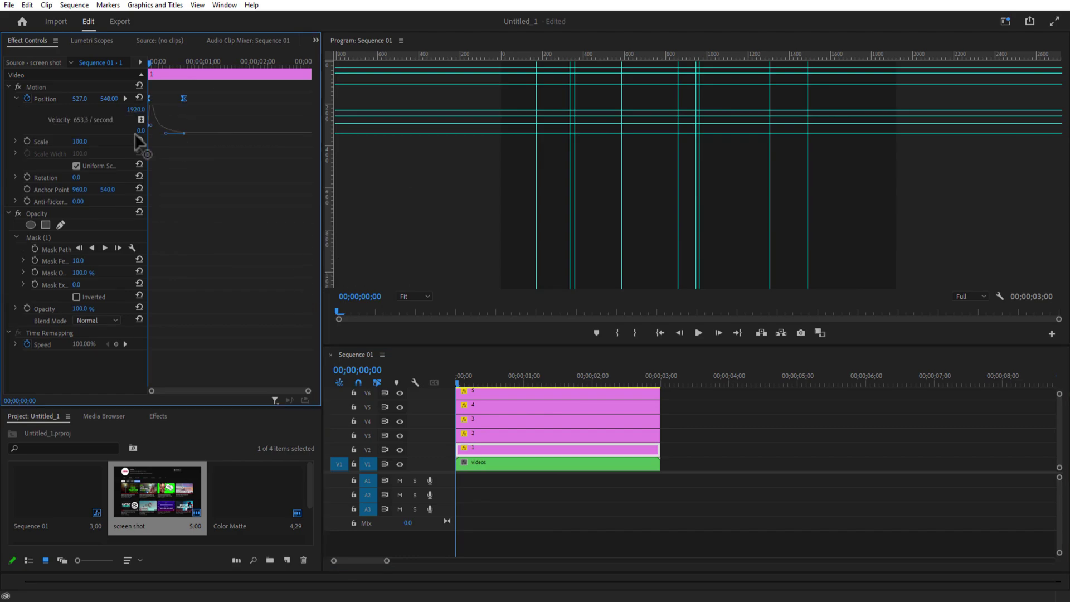
{"action": "left_click", "coordinate": [485, 435]}
{"action": "left_click", "coordinate": [214, 95]}
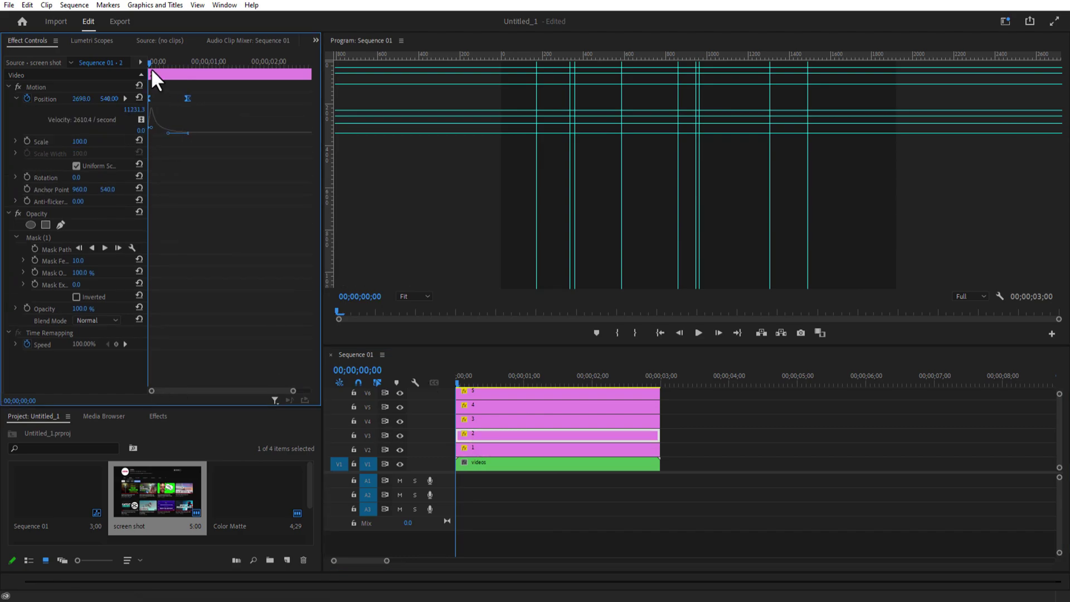
- Stagger clips 2 to 5 on the timeline, each starting about five frames after the clip below it, and play back the result
{"action": "left_click", "coordinate": [581, 394]}
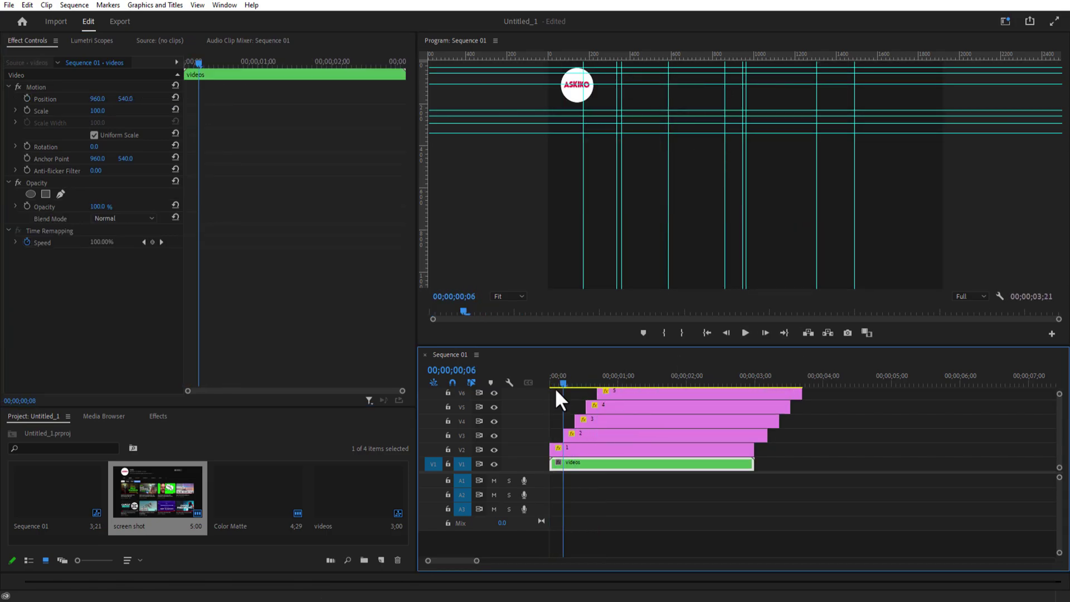
{"action": "left_click", "coordinate": [746, 333]}
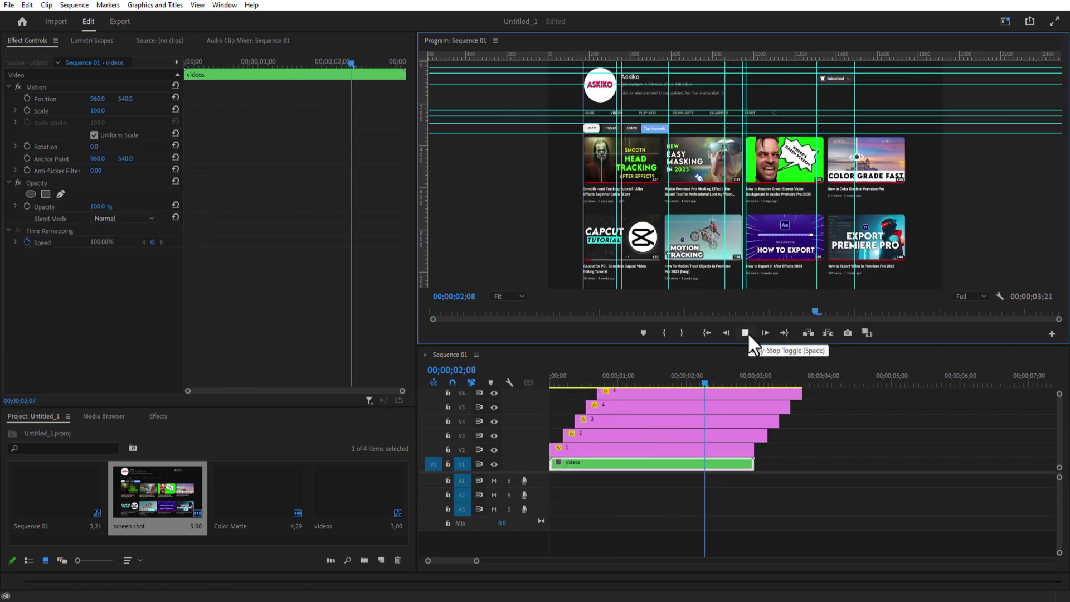
{"action": "left_click", "coordinate": [748, 333]}
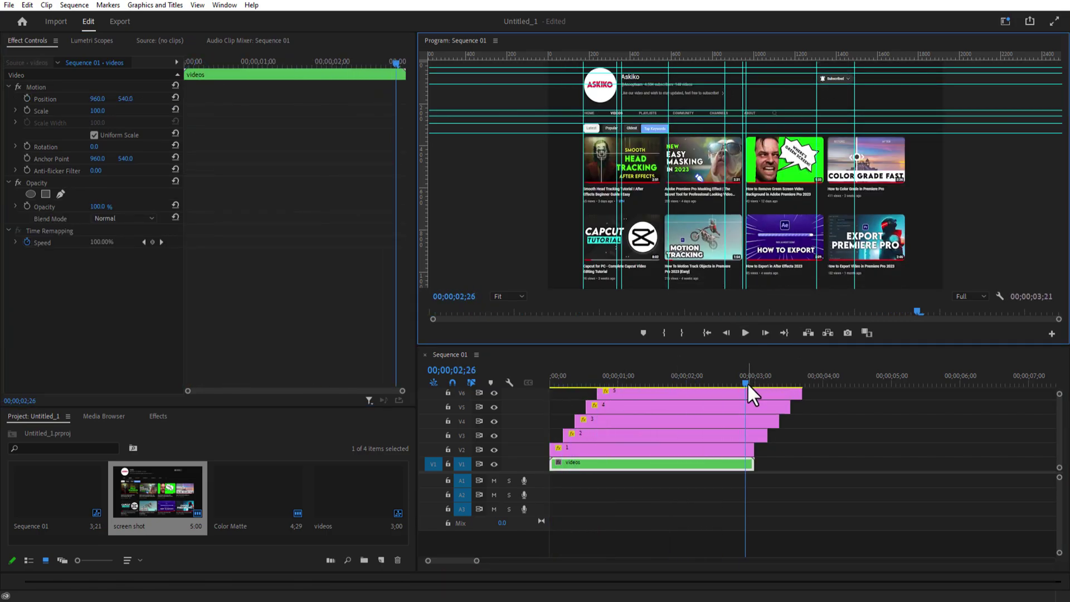